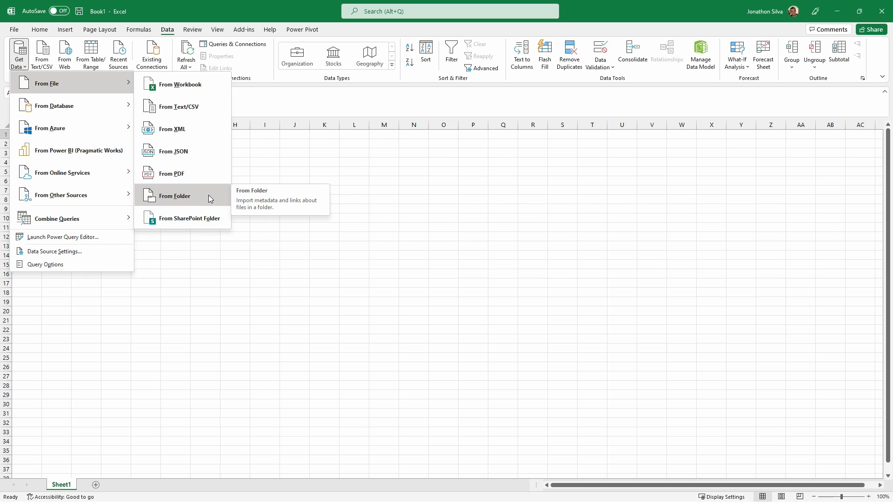
# Step: Start a folder import and choose the World Sales folder inside International Sales as the source, checking the CSV files it contains
pyautogui.click(208, 198)
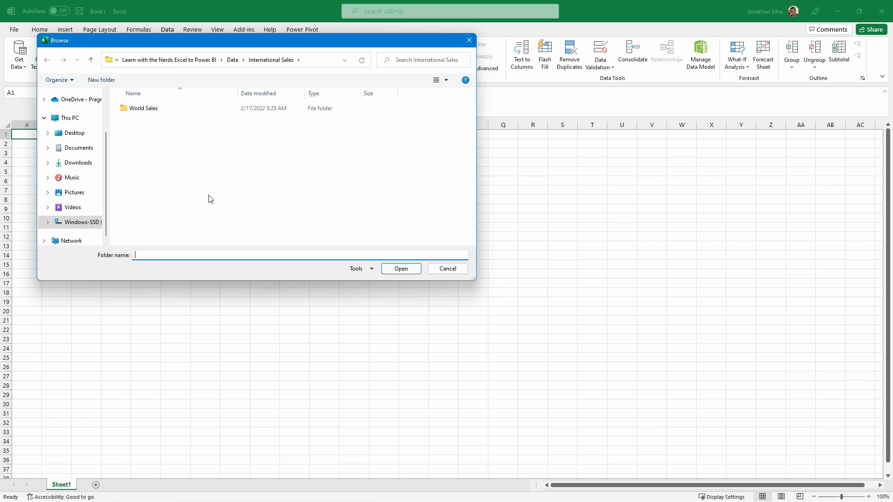
pyautogui.click(152, 111)
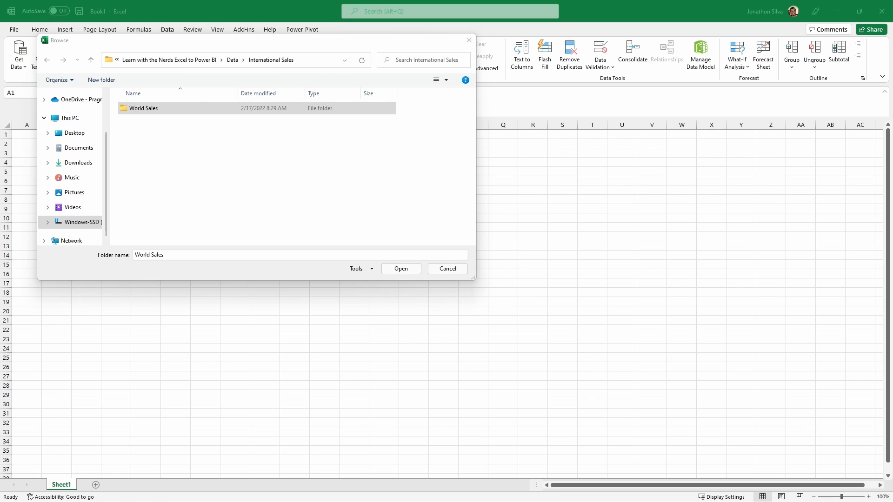
pyautogui.moveTo(0, 94); pyautogui.dragTo(481, 139)
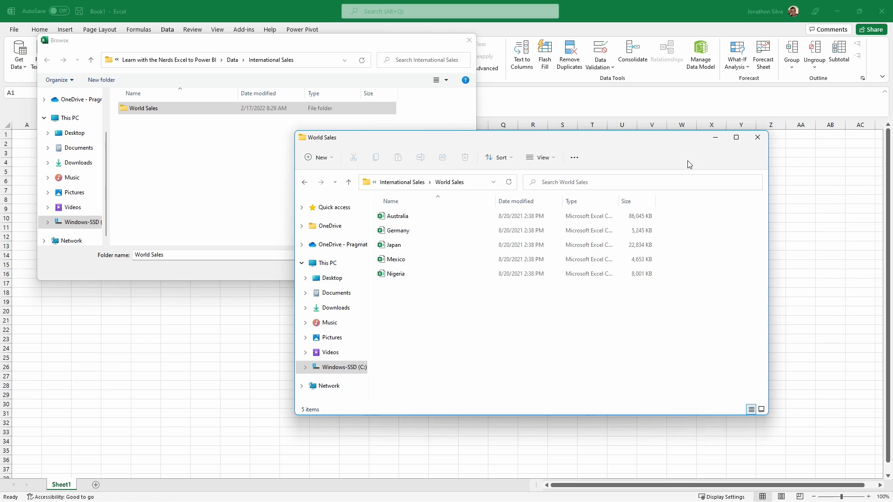
pyautogui.moveTo(654, 149); pyautogui.dragTo(0, 195)
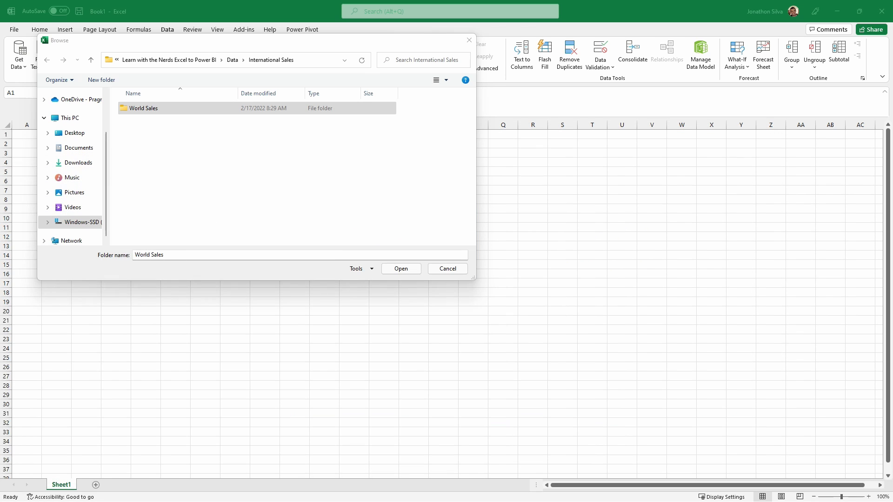
pyautogui.click(163, 111)
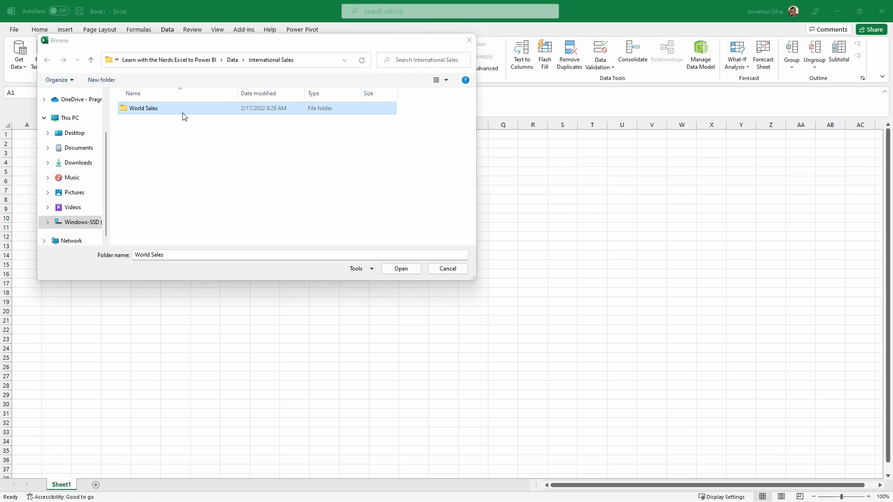
pyautogui.click(401, 268)
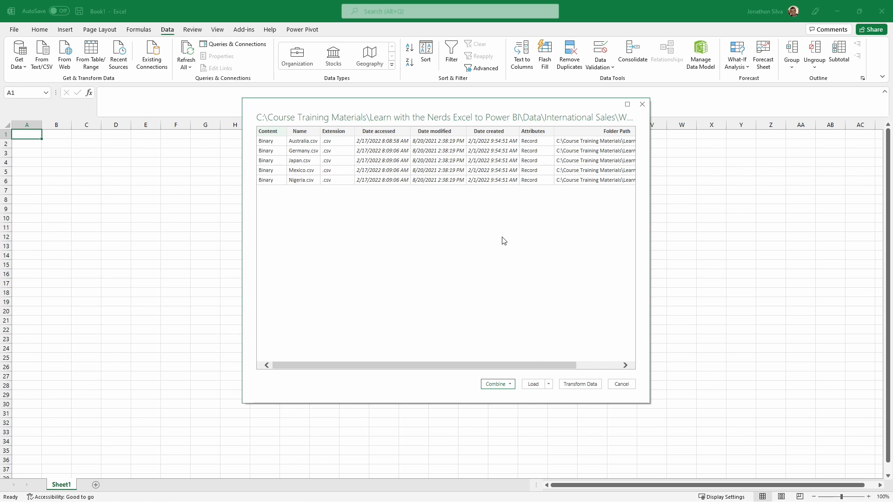
# Step: Combine and transform the folder's CSV files, using the first file as the sample with the comma delimiter
pyautogui.click(509, 385)
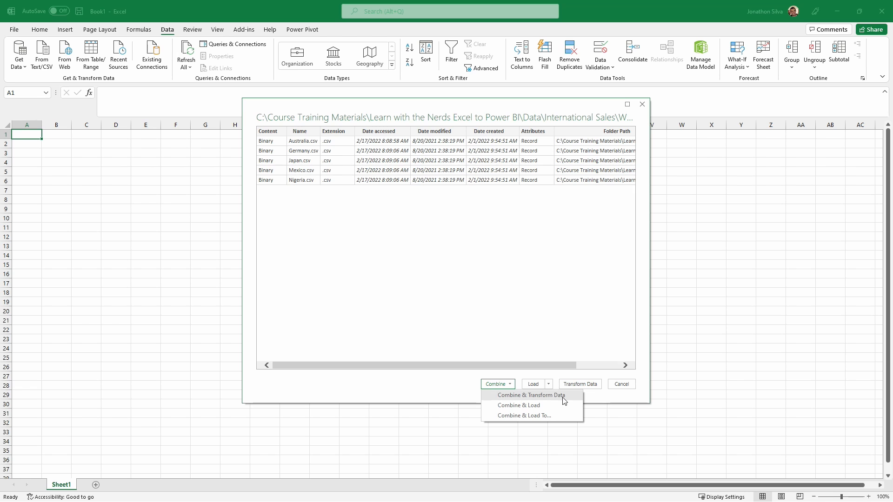
pyautogui.click(531, 395)
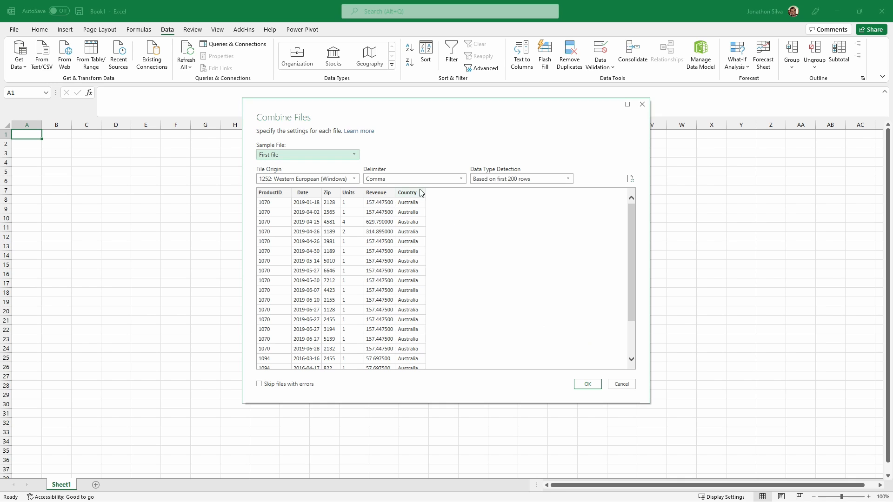
pyautogui.click(587, 384)
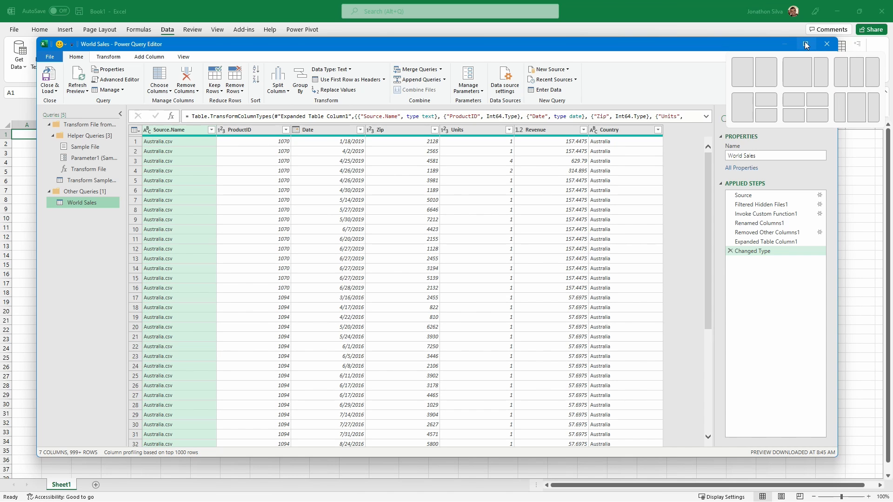
# Step: Maximize the query editor and remove the Source.Name column from the World Sales query
pyautogui.click(806, 45)
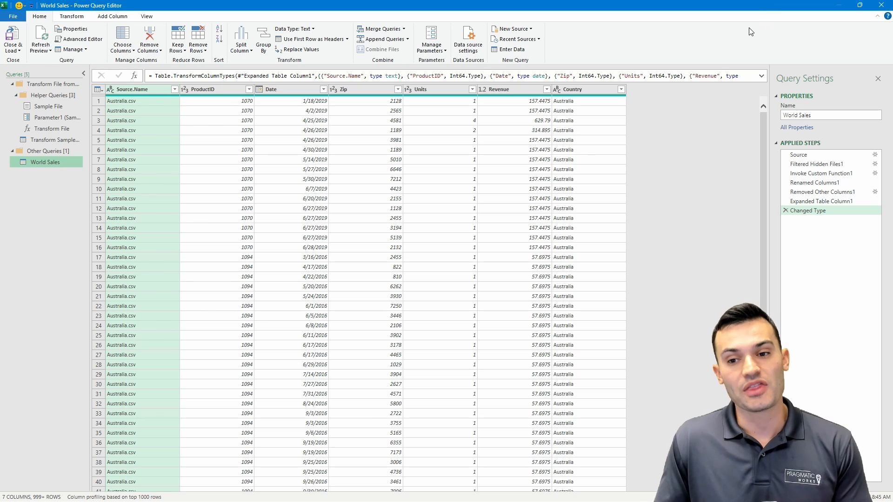
pyautogui.click(152, 33)
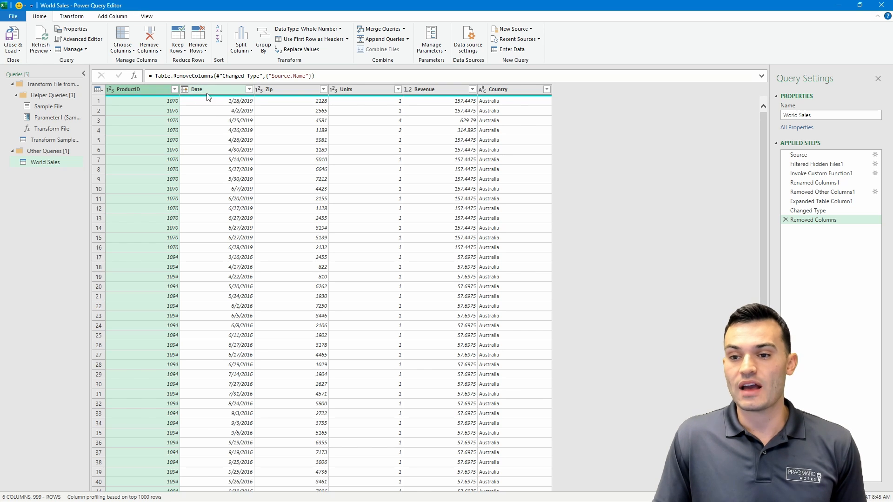
# Step: Change the data type of the Zip column to Text and of the Revenue column to Currency
pyautogui.click(261, 90)
pyautogui.click(286, 195)
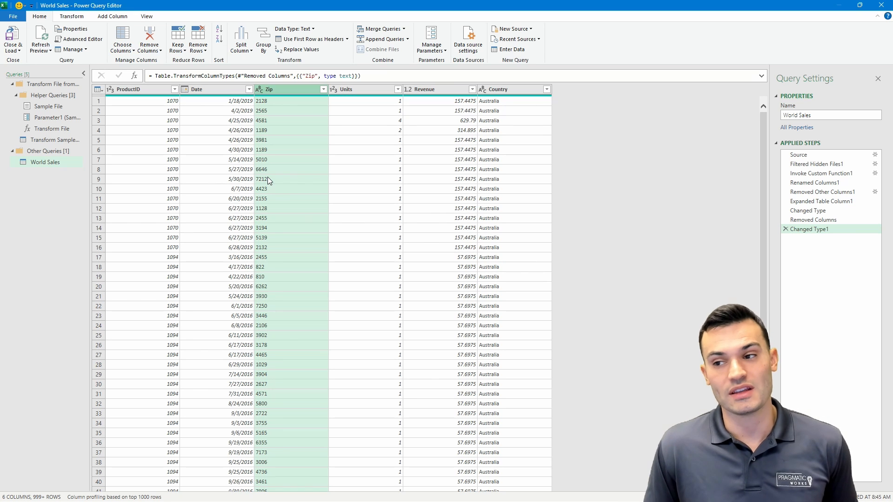
pyautogui.click(408, 89)
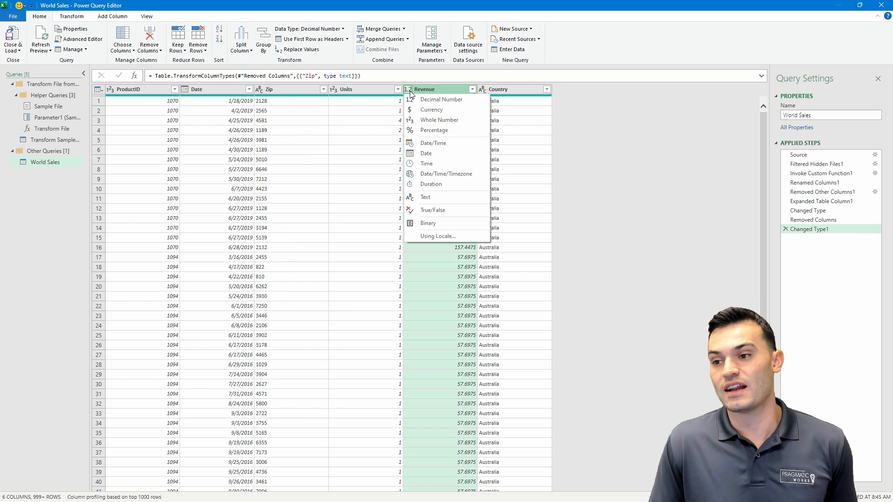
pyautogui.click(427, 111)
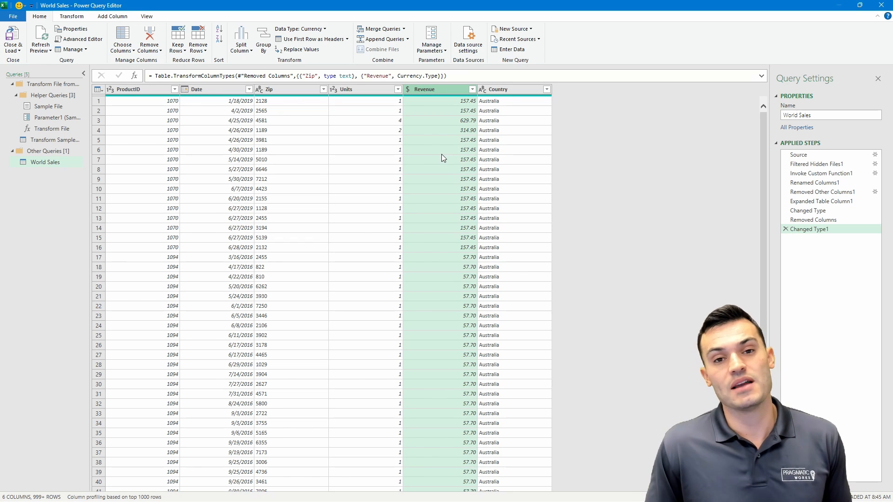
# Step: Close the query editor and load the World Sales query to a worksheet, accepting as much data as fits
pyautogui.click(19, 51)
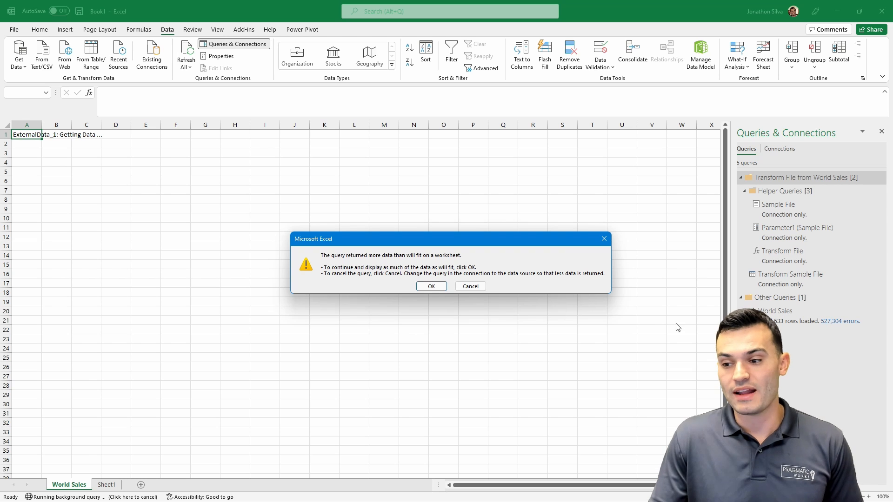
pyautogui.click(432, 287)
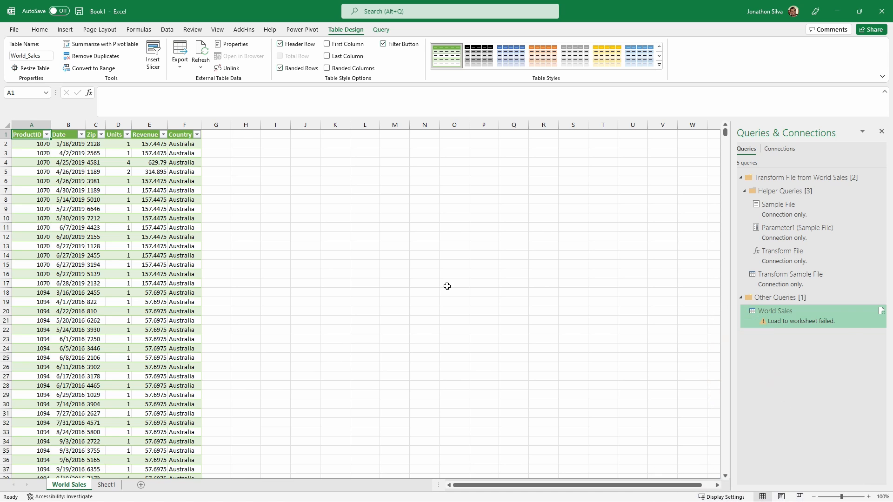
# Step: Change the World Sales query's load settings to Only Create Connection and add its data to the Data Model, accepting the possible data loss
pyautogui.moveTo(785, 313)
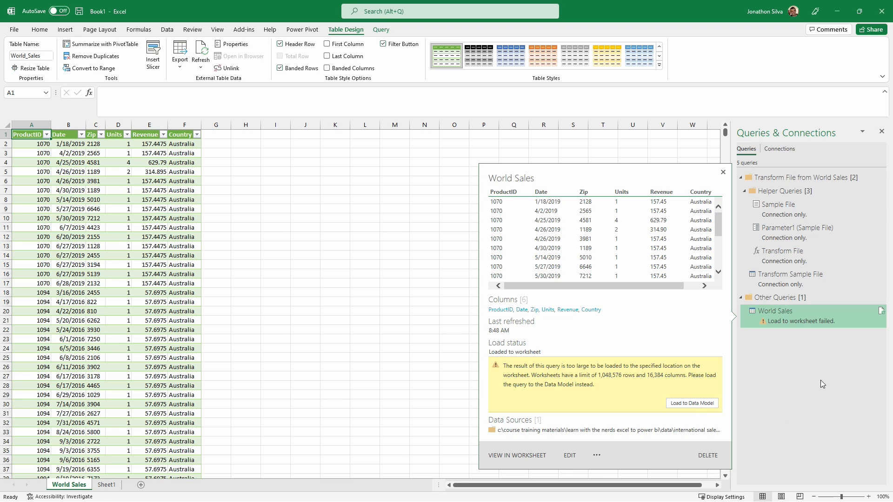
pyautogui.rightClick(790, 316)
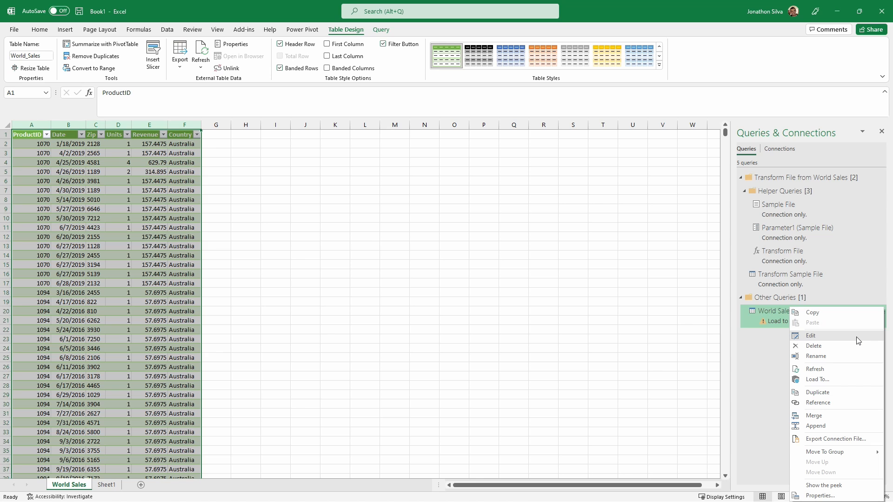
pyautogui.click(844, 379)
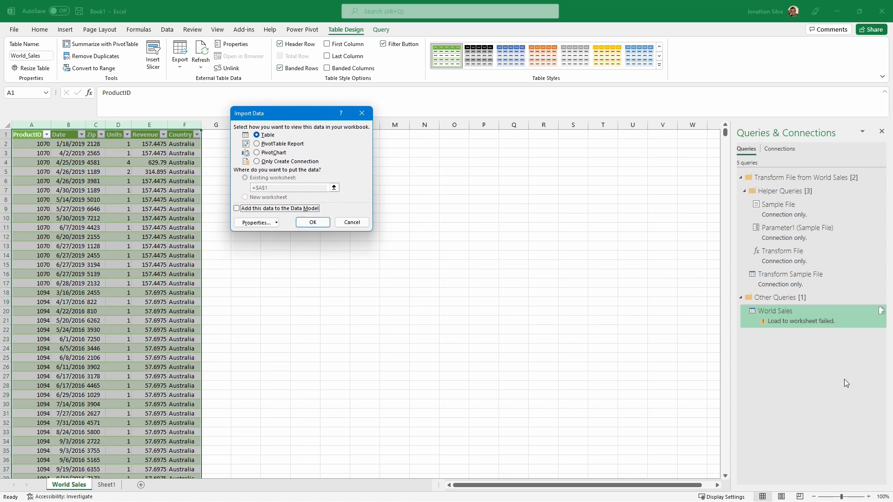
pyautogui.moveTo(313, 114); pyautogui.dragTo(417, 113)
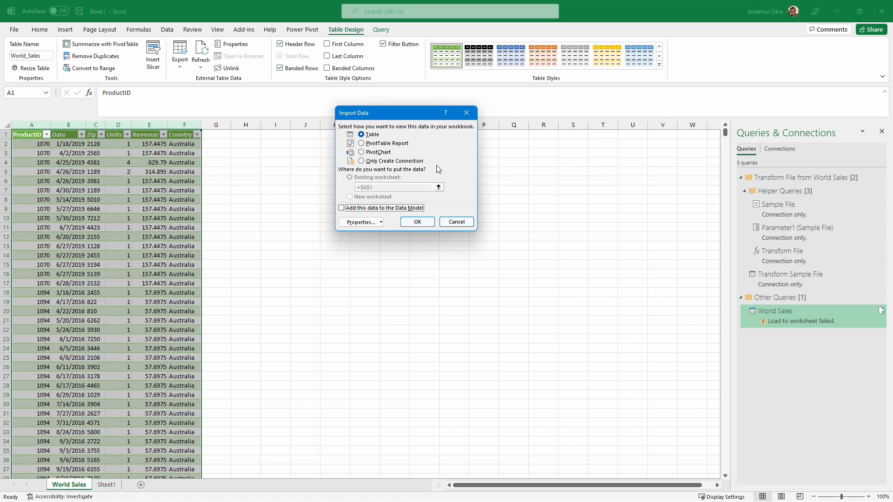
pyautogui.click(361, 162)
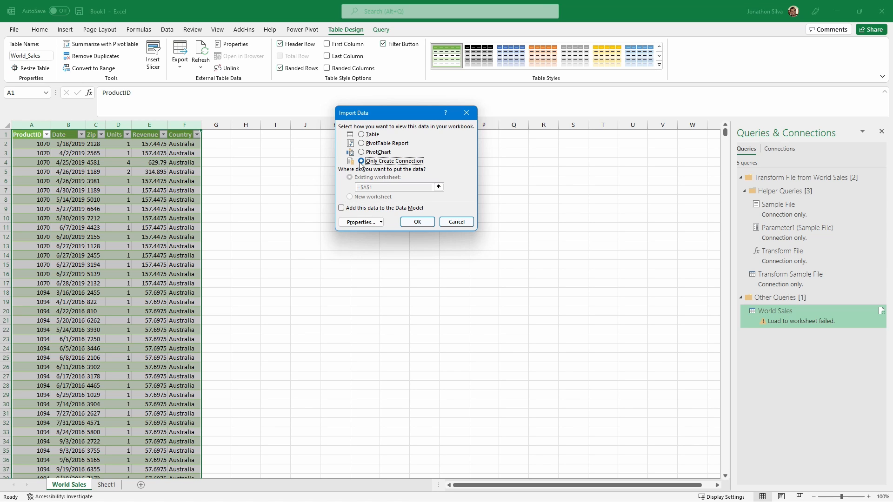
pyautogui.click(342, 208)
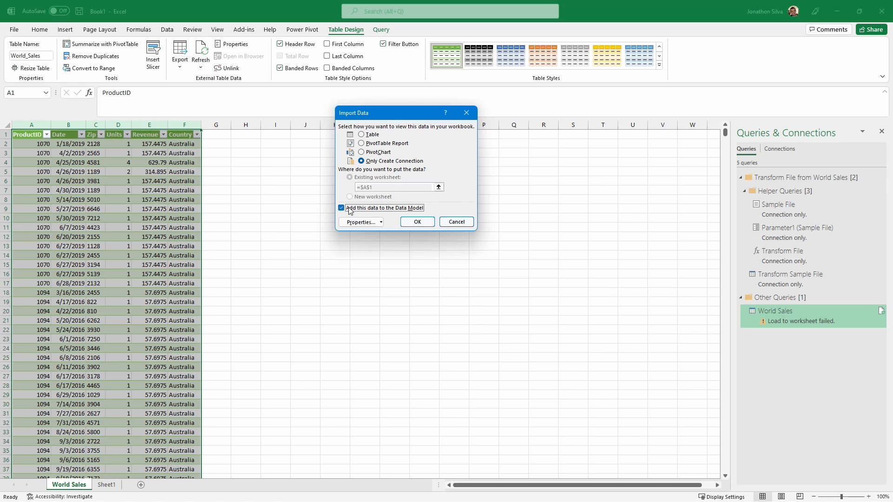
pyautogui.click(418, 222)
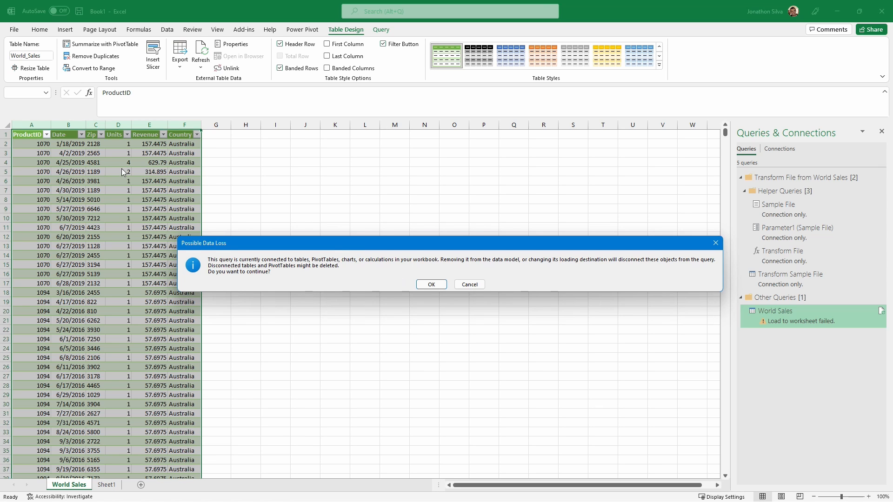
pyautogui.click(431, 285)
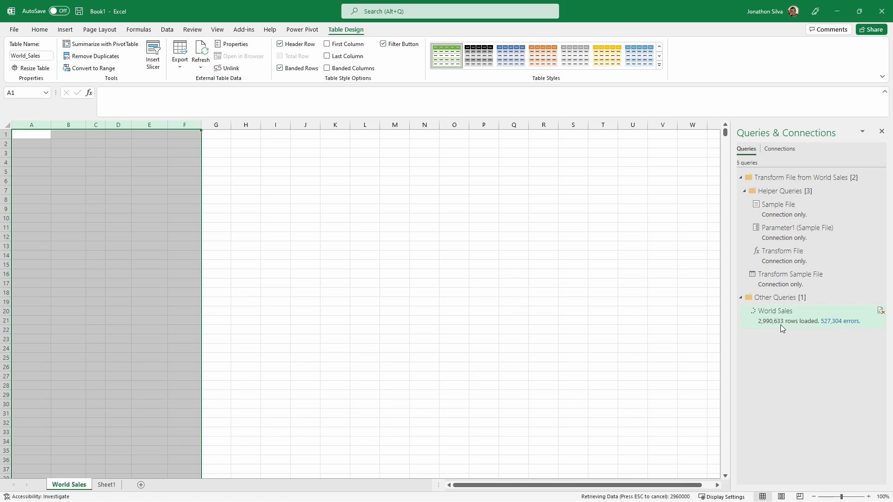
# Step: Open the data model in Power Pivot and look through the rows of the World Sales table
pyautogui.moveTo(780, 325)
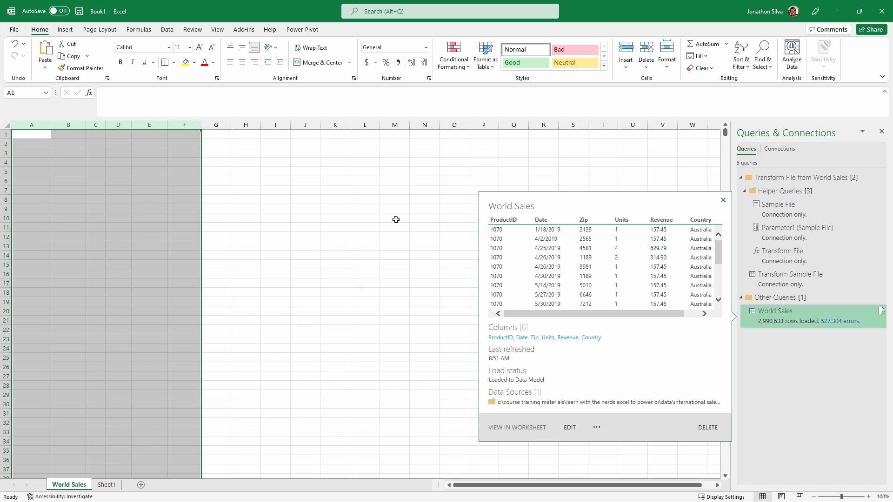
pyautogui.click(169, 31)
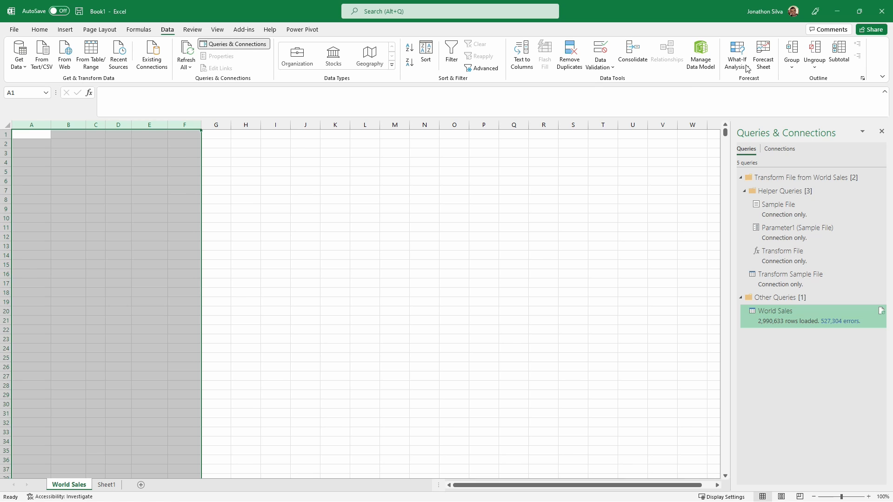
pyautogui.click(307, 31)
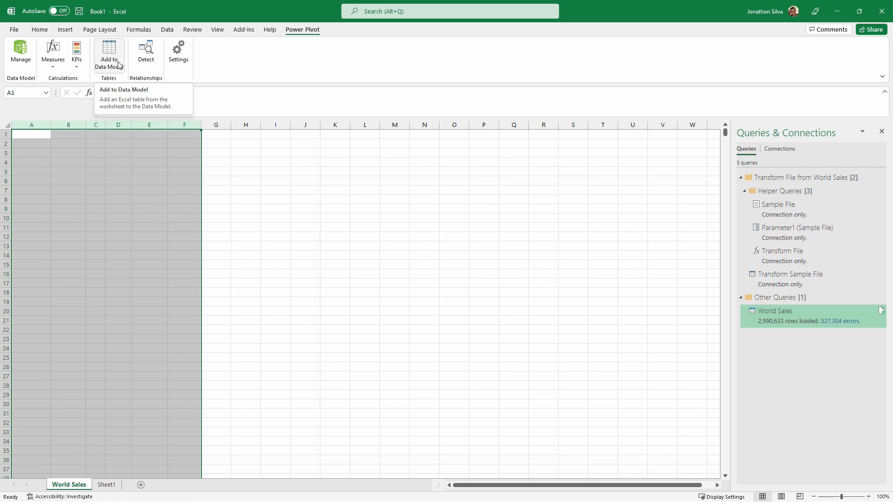
pyautogui.click(20, 58)
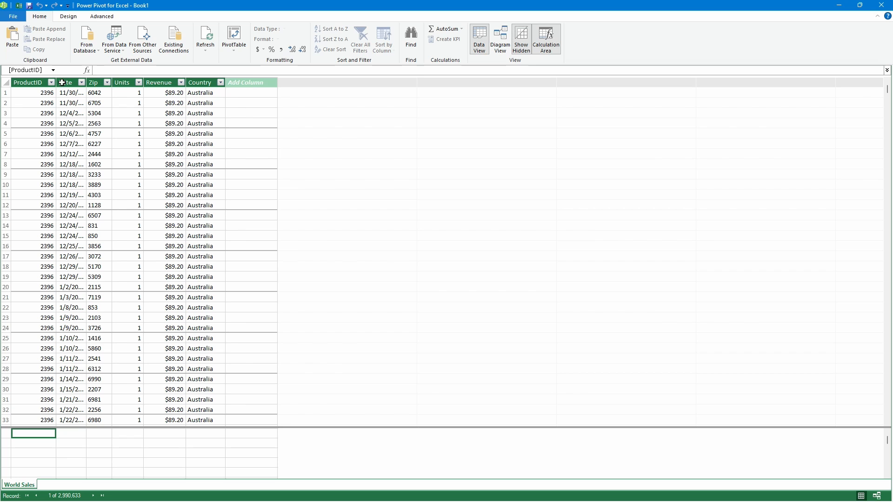
pyautogui.scroll(-2, 188, 174)
pyautogui.scroll(-2, 188, 174)
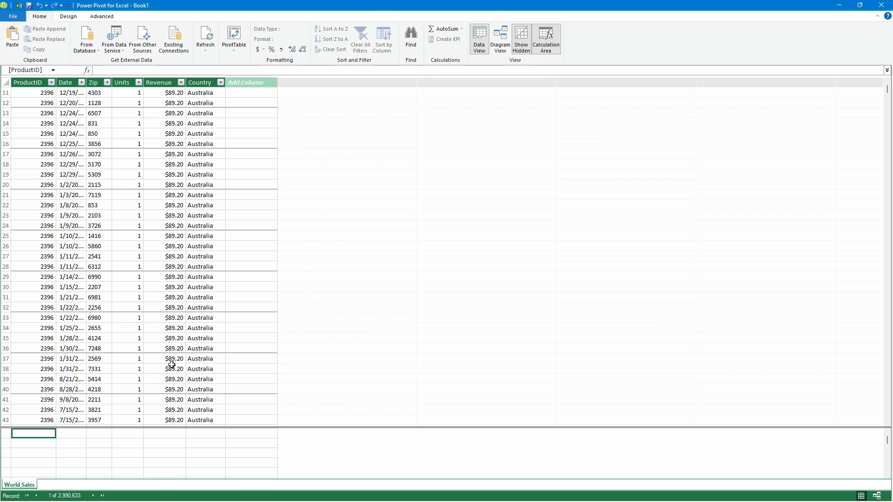
pyautogui.scroll(-5, 196, 237)
pyautogui.scroll(-9, 195, 238)
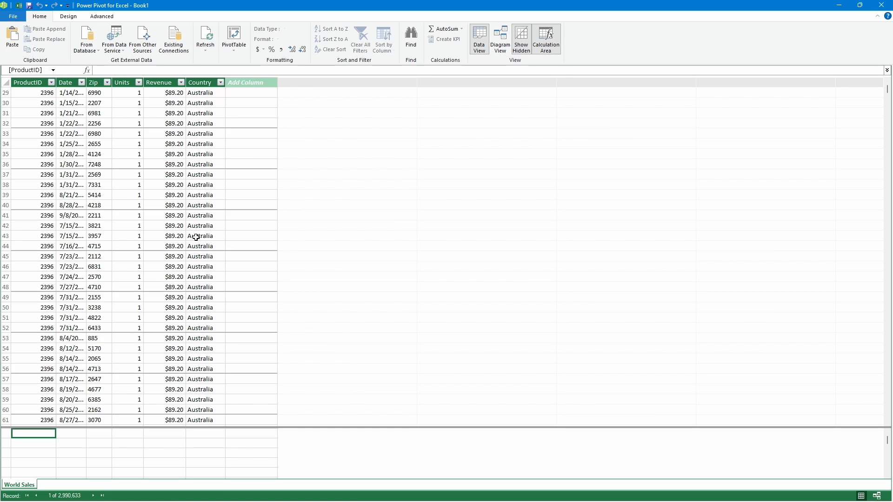
pyautogui.scroll(-3, 196, 257)
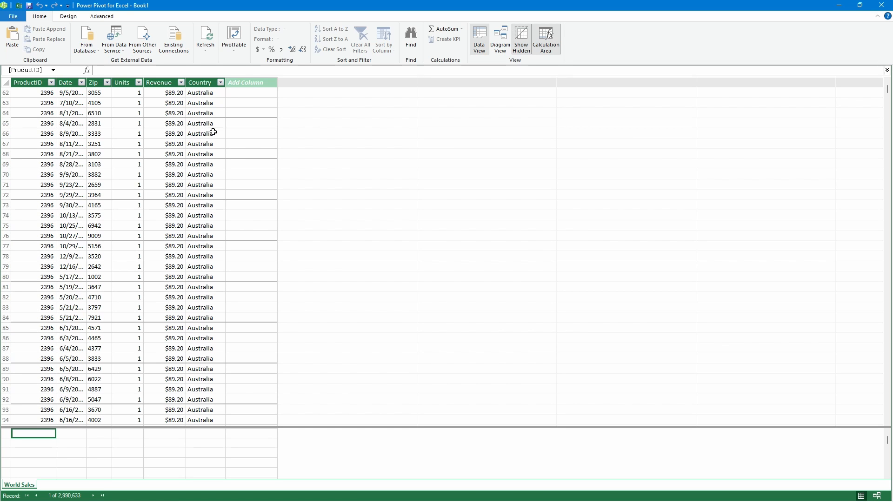
# Step: Filter the Country column of the World Sales table to show only Japan
pyautogui.click(220, 82)
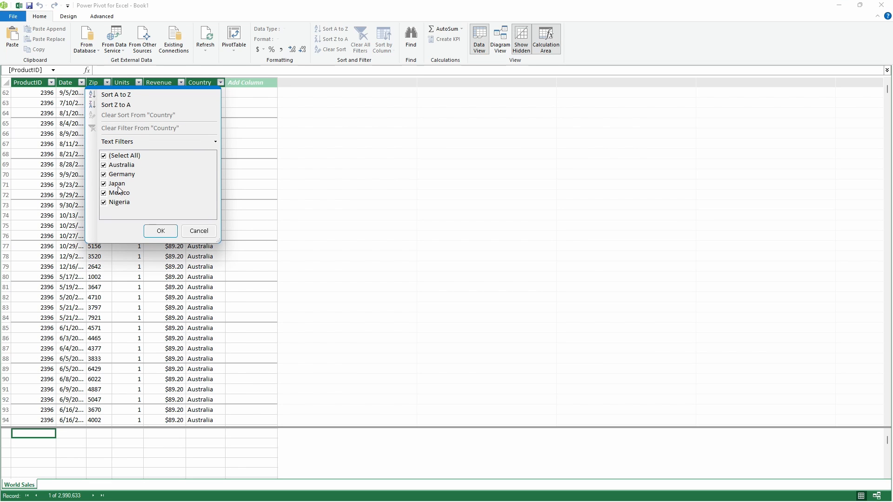
pyautogui.click(104, 157)
pyautogui.click(104, 184)
pyautogui.click(158, 231)
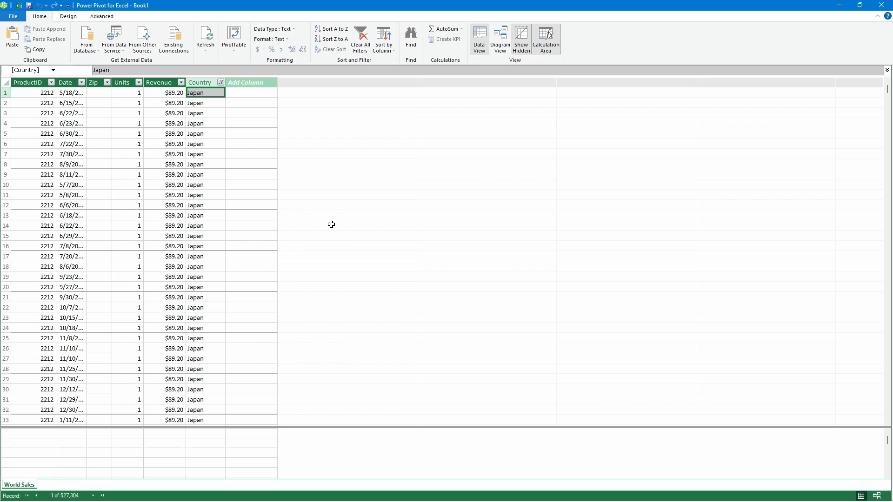
# Step: Clear the filter from the Country column
pyautogui.click(222, 83)
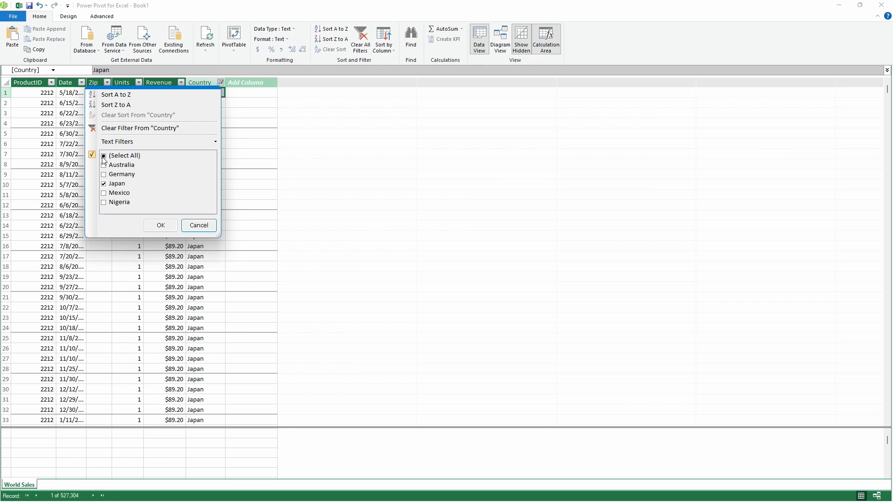
pyautogui.click(114, 128)
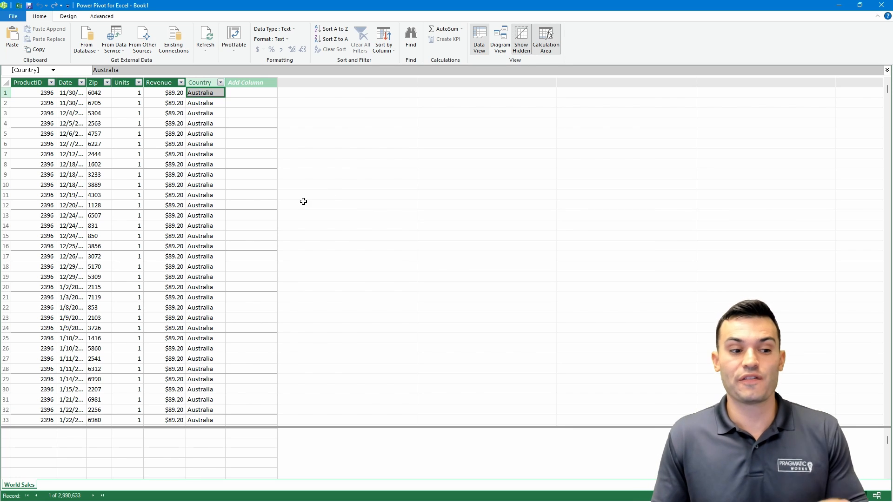
# Step: In File Explorer, move the Canada file from the International Sales folder into the World Sales folder
pyautogui.moveTo(0, 179); pyautogui.dragTo(523, 94)
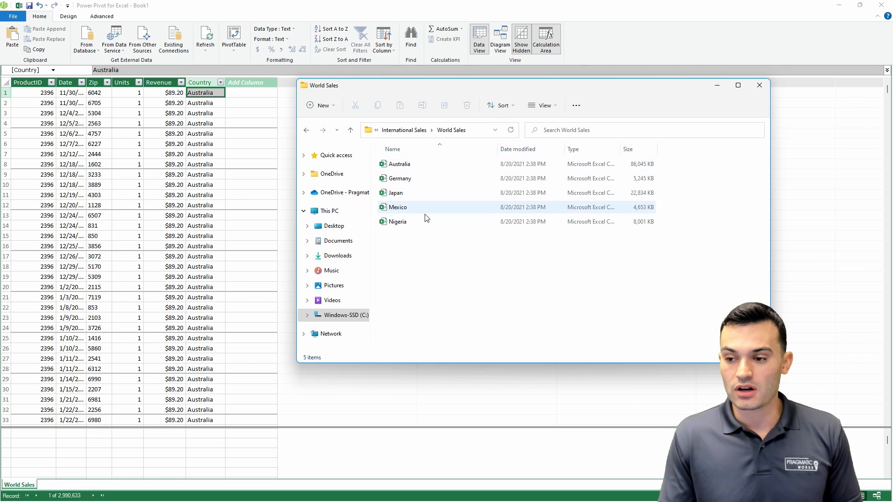
pyautogui.click(307, 130)
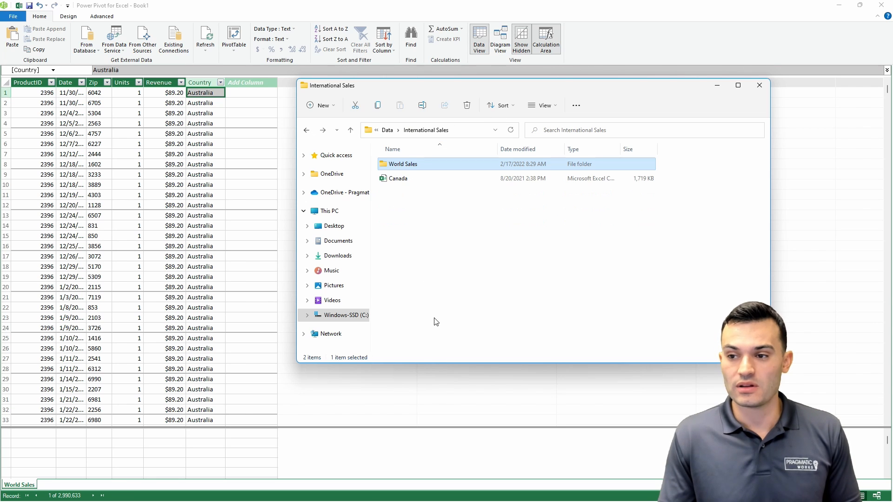
pyautogui.click(407, 181)
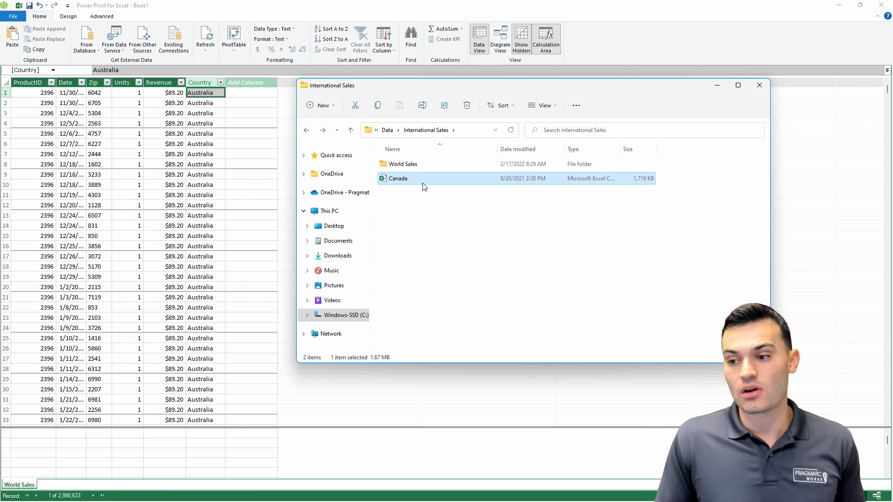
pyautogui.moveTo(408, 181); pyautogui.dragTo(422, 163)
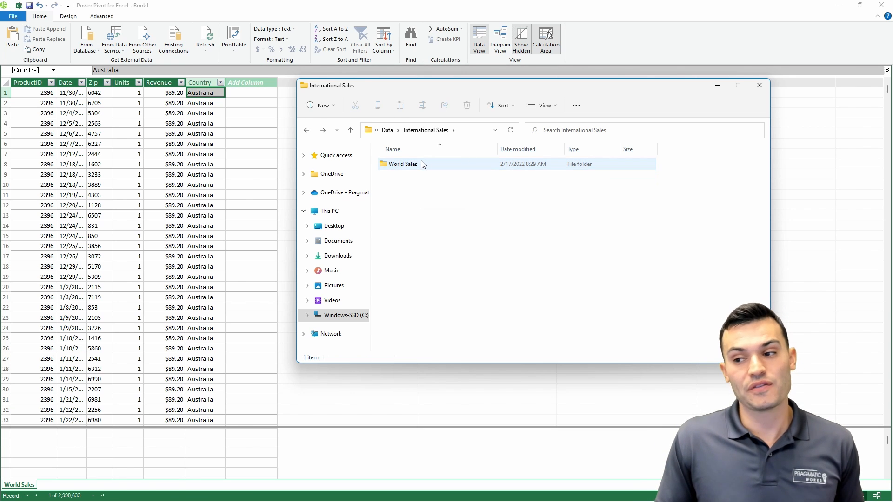
pyautogui.moveTo(458, 79); pyautogui.dragTo(373, 96)
pyautogui.moveTo(437, 103); pyautogui.dragTo(0, 120)
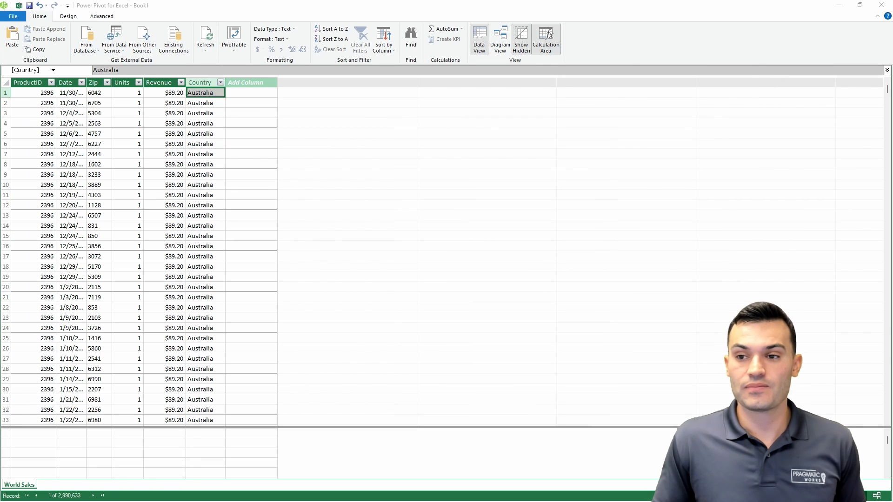
# Step: Refresh the World Sales table in Power Pivot from its source folder
pyautogui.click(208, 41)
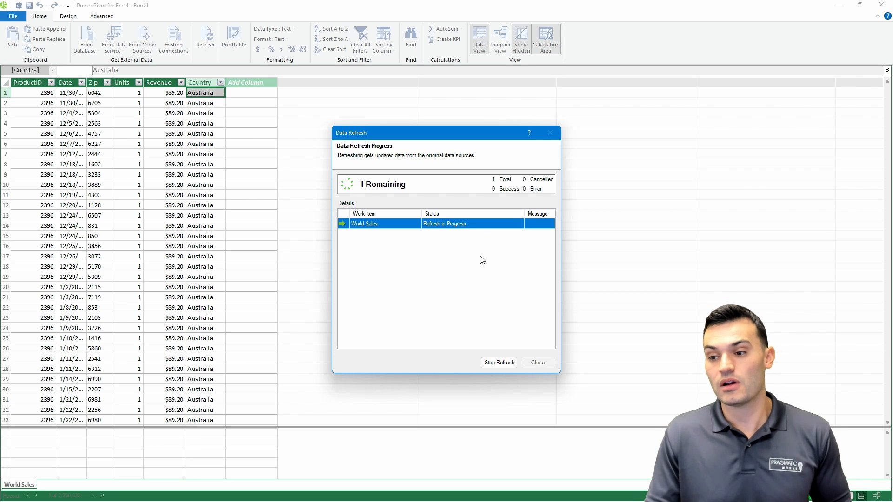
pyautogui.moveTo(463, 140); pyautogui.dragTo(459, 110)
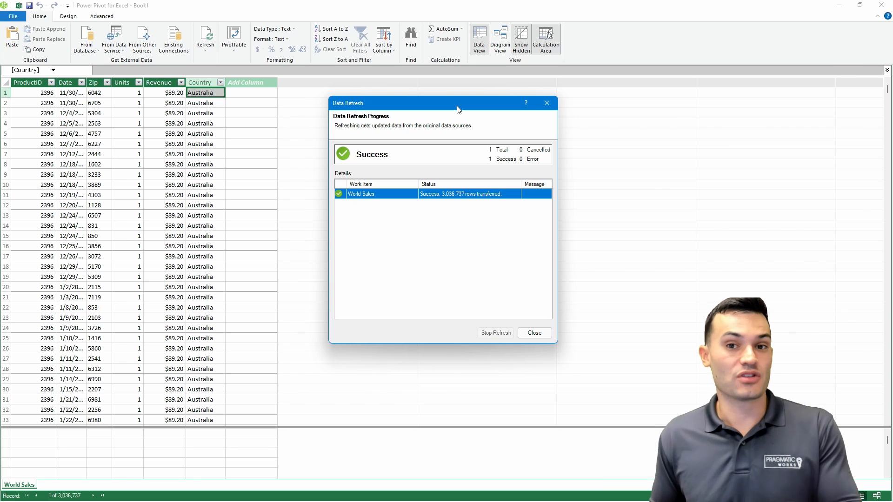
pyautogui.click(535, 333)
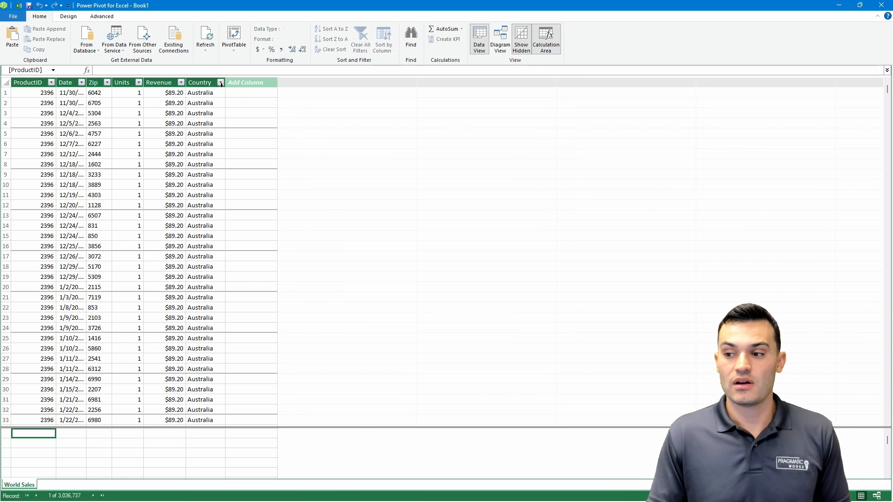
# Step: Filter the Country column to only Canada to examine its rows, and clear the filter
pyautogui.click(221, 82)
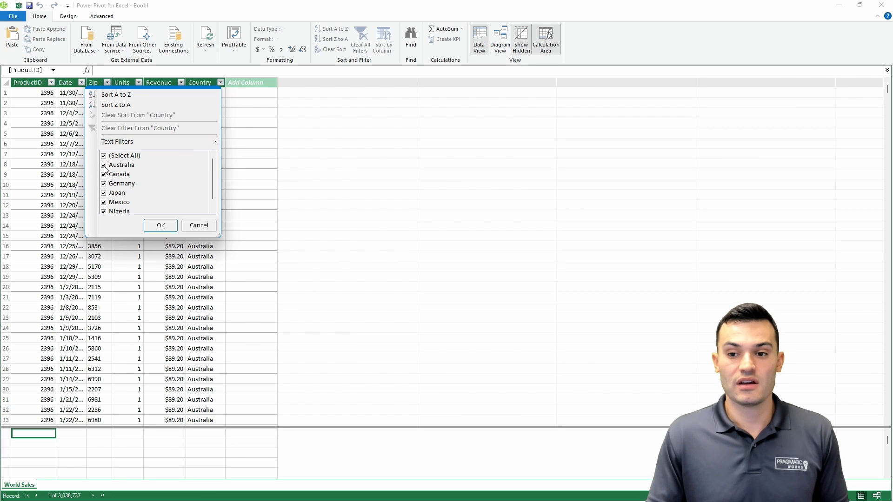
pyautogui.click(103, 156)
pyautogui.click(103, 174)
pyautogui.click(160, 225)
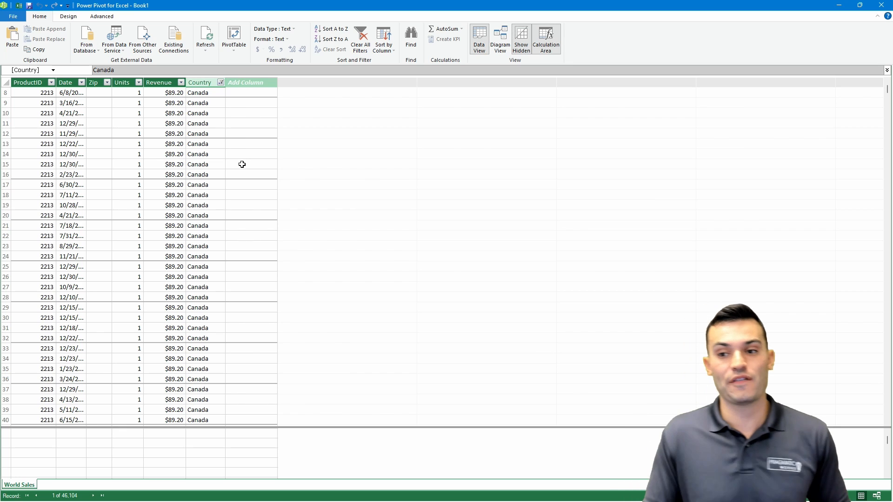
pyautogui.scroll(2, 233, 167)
pyautogui.scroll(2, 185, 111)
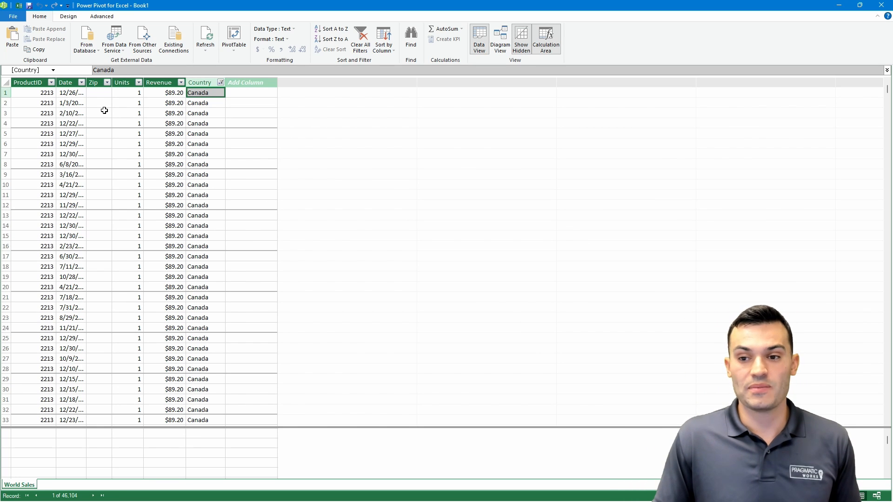
pyautogui.scroll(-4, 112, 120)
pyautogui.scroll(4, 140, 134)
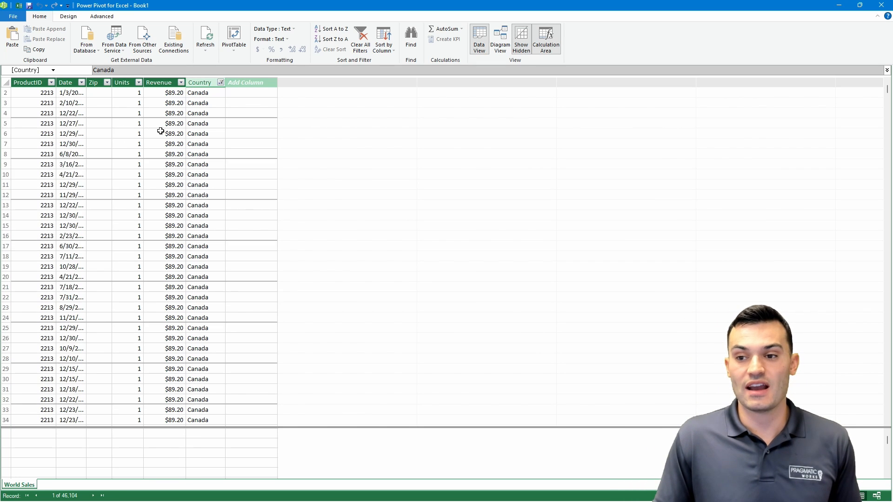
pyautogui.click(220, 82)
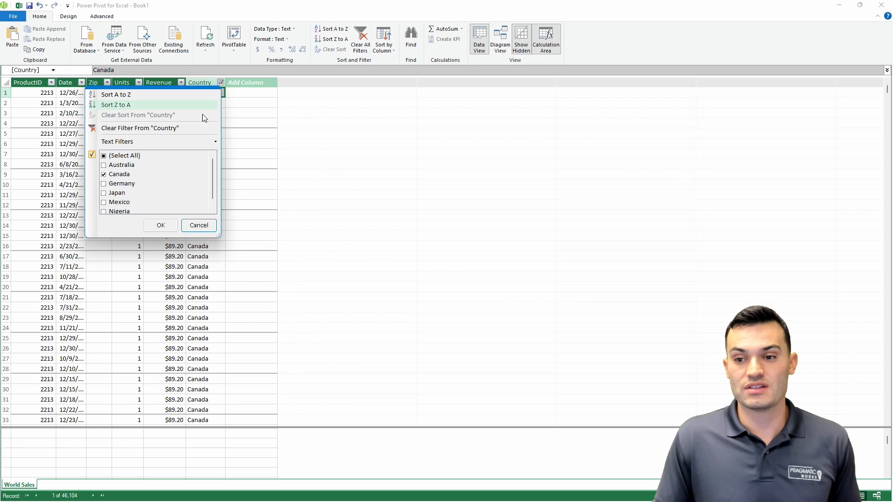
pyautogui.click(113, 128)
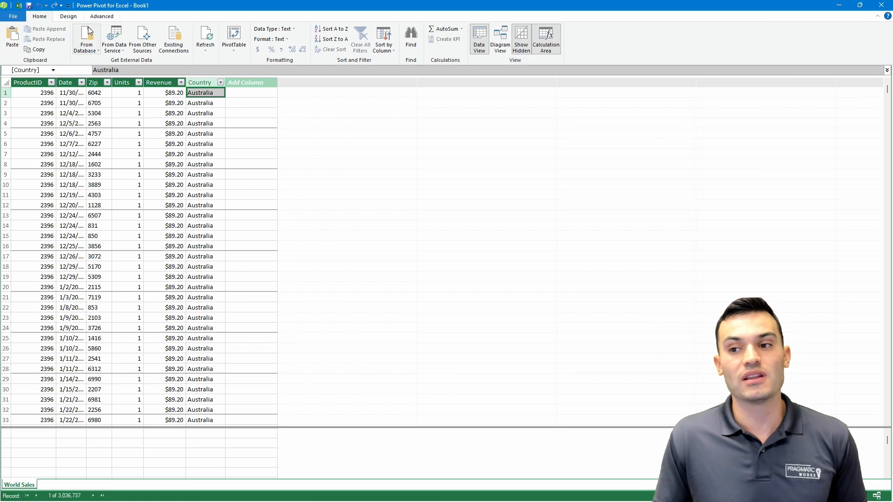
# Step: Examine the database, data service and other external source types available for import, leaving the Table Import Wizard without importing
pyautogui.click(98, 49)
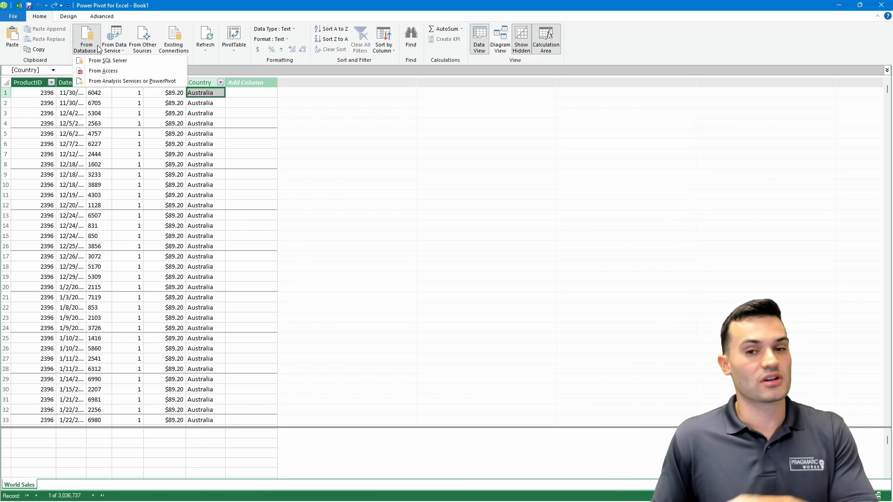
pyautogui.click(124, 50)
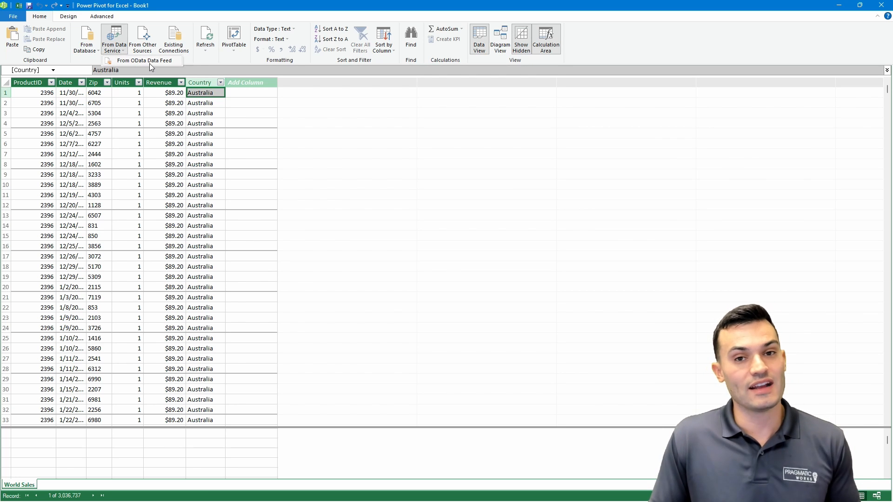
pyautogui.click(152, 52)
pyautogui.click(152, 53)
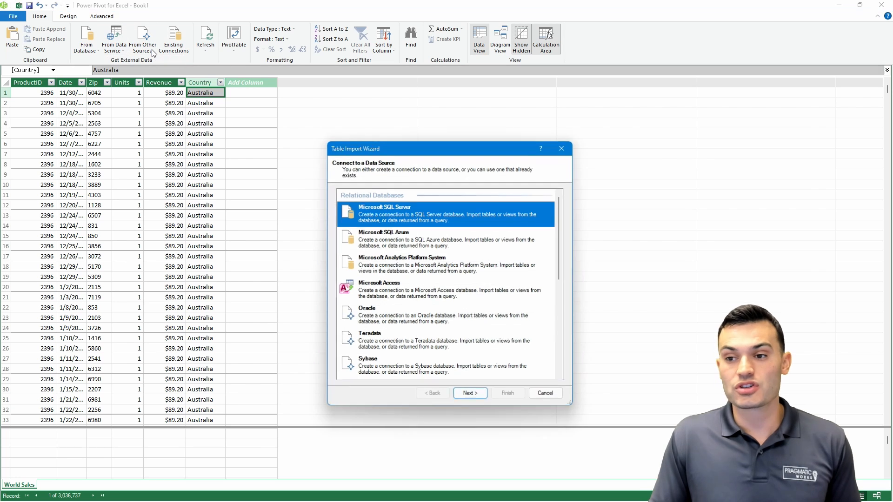
pyautogui.scroll(-2, 437, 245)
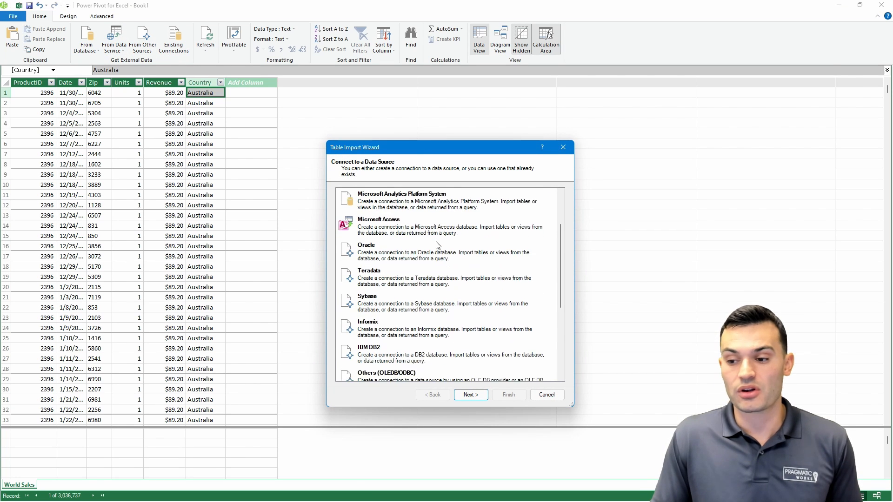
pyautogui.scroll(-3, 437, 245)
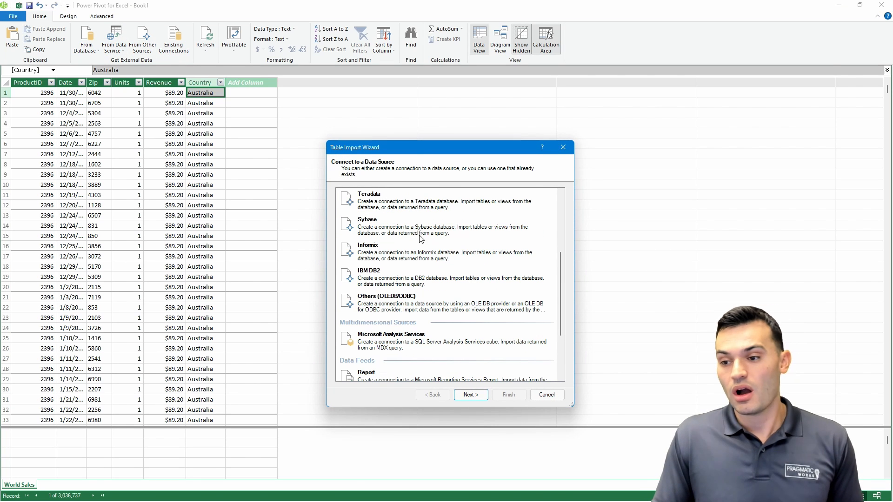
pyautogui.scroll(-2, 420, 228)
pyautogui.scroll(-2, 420, 233)
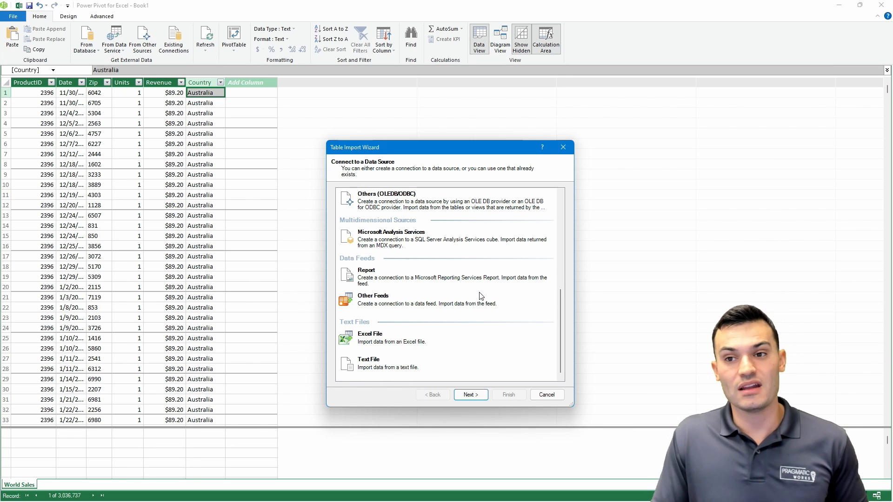
pyautogui.click(546, 395)
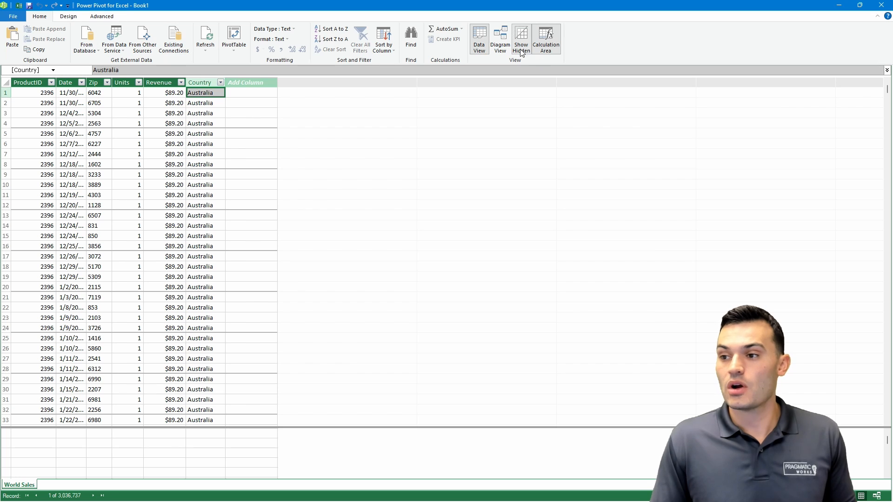
# Step: In the diagram view, enlarge the World Sales table to fit all its fields and reposition it, and return to the data view
pyautogui.click(505, 49)
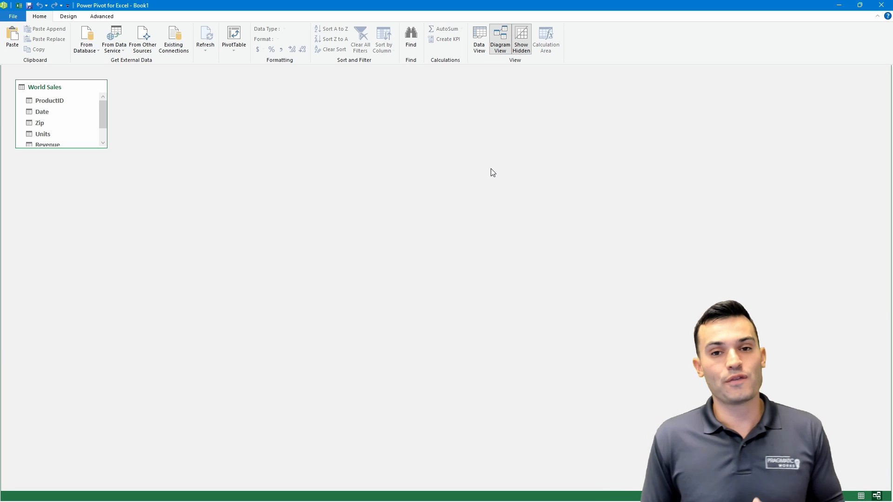
pyautogui.moveTo(107, 147); pyautogui.dragTo(117, 175)
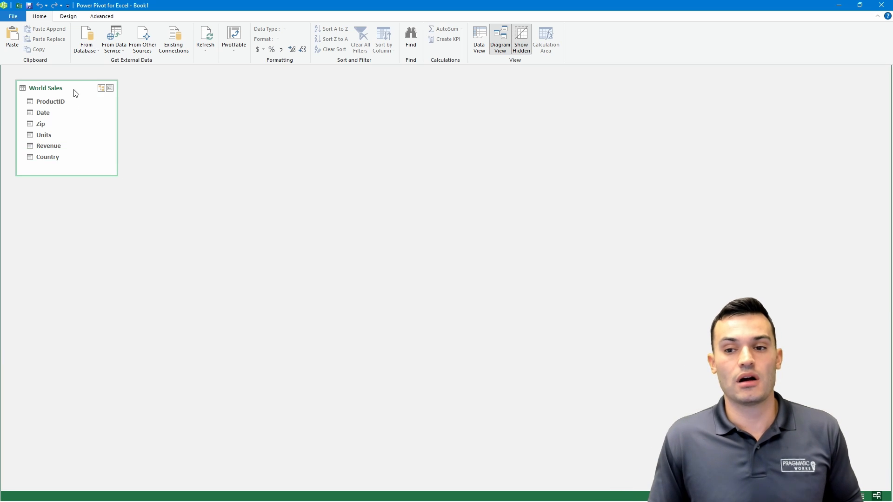
pyautogui.moveTo(73, 92); pyautogui.dragTo(247, 149)
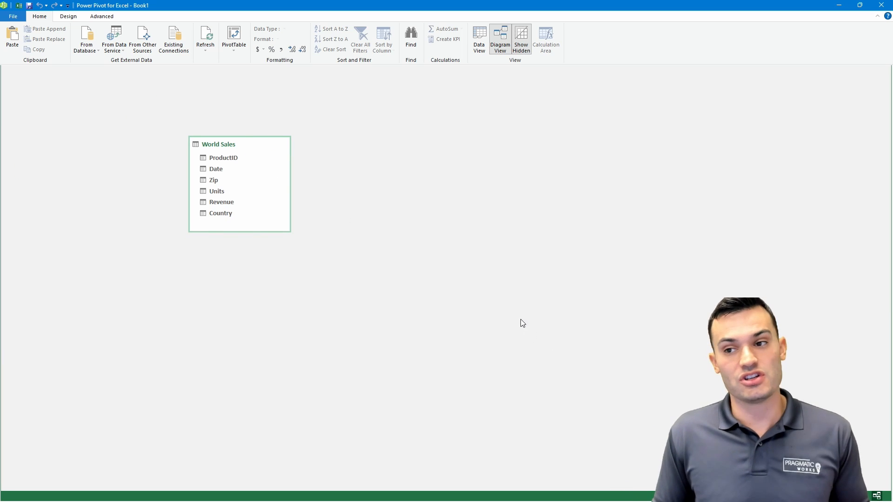
pyautogui.click(479, 40)
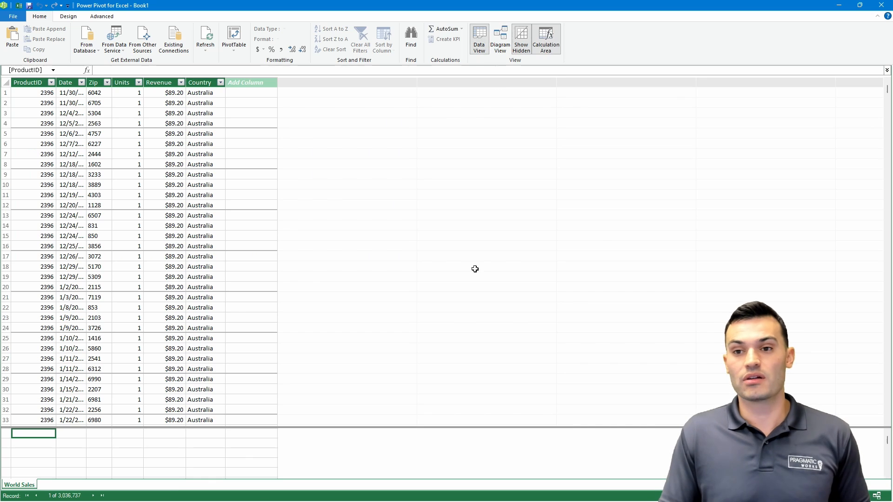
# Step: Create a new date table in the data model
pyautogui.click(68, 18)
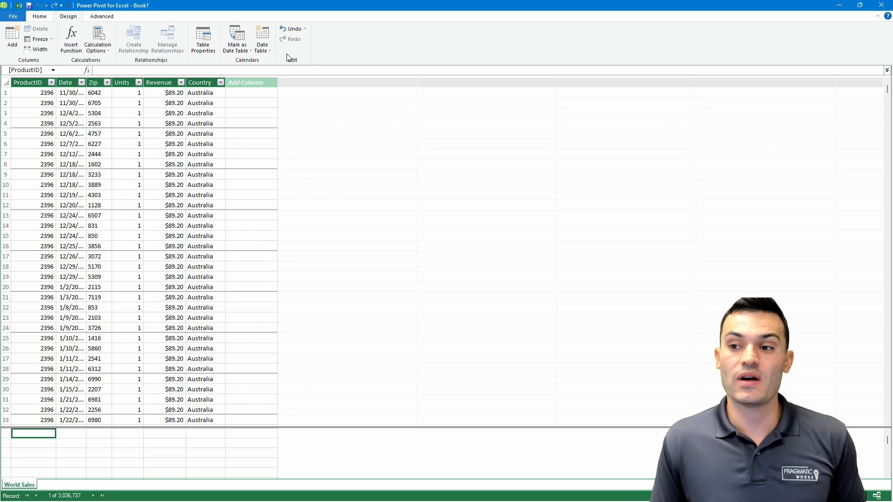
pyautogui.click(267, 52)
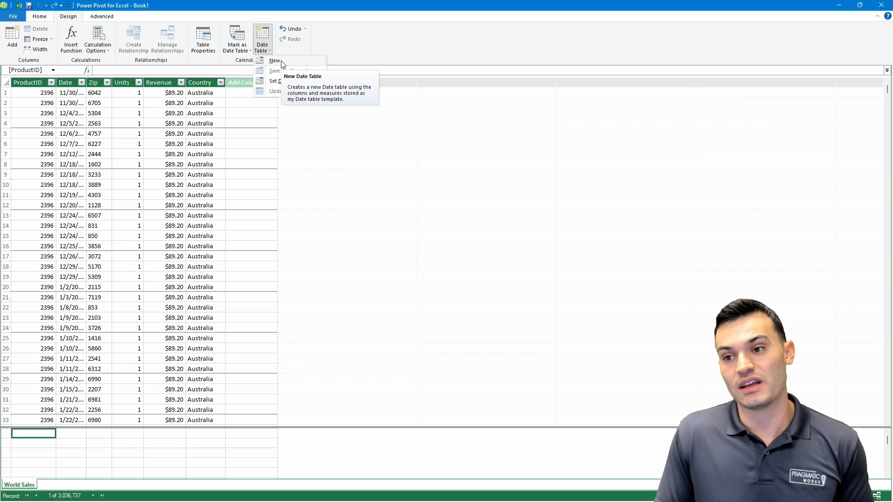
pyautogui.click(274, 61)
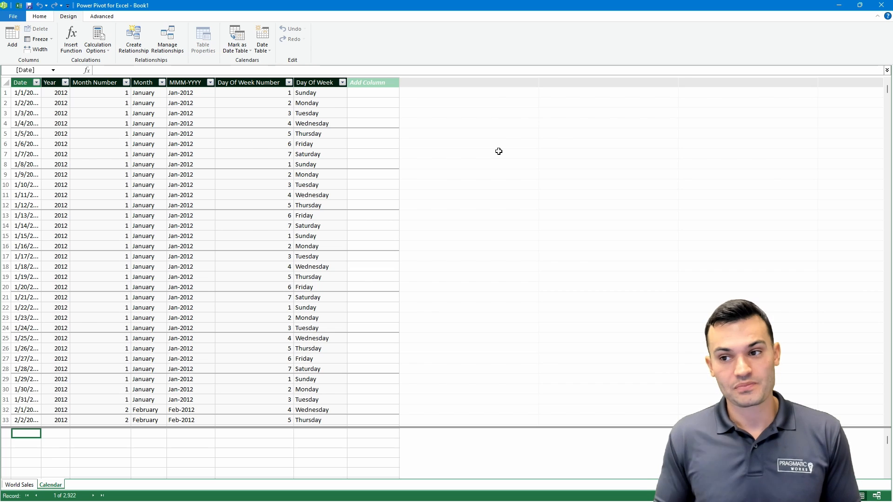
# Step: In the diagram view, move and enlarge the Calendar table to fit its fields and date hierarchy, and place World Sales beside it
pyautogui.click(110, 19)
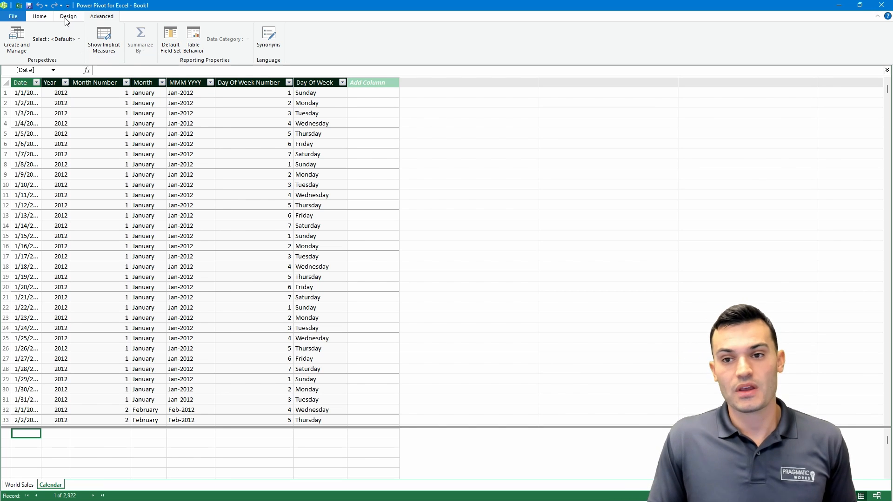
pyautogui.click(43, 19)
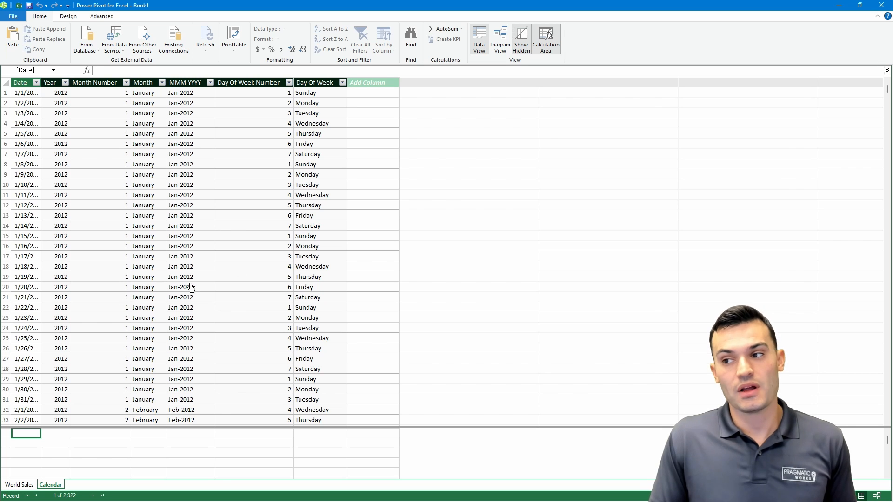
pyautogui.click(501, 48)
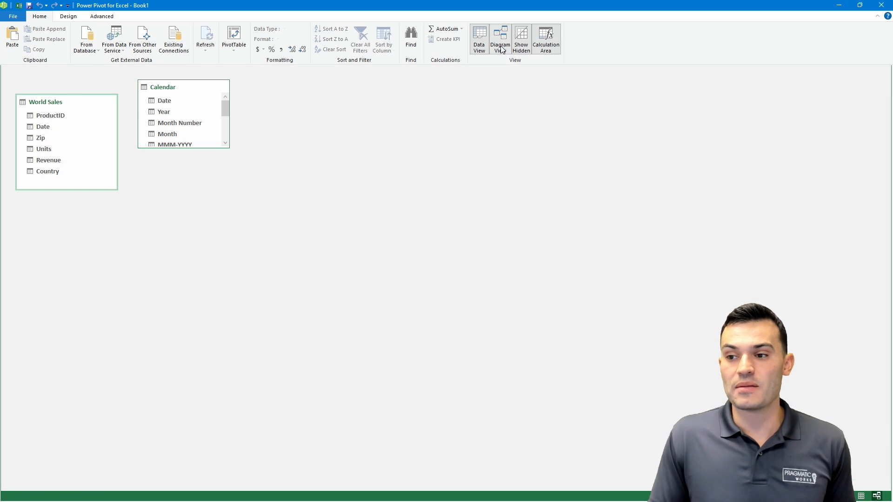
pyautogui.moveTo(200, 88); pyautogui.dragTo(419, 116)
pyautogui.moveTo(451, 171); pyautogui.dragTo(493, 249)
pyautogui.click(482, 219)
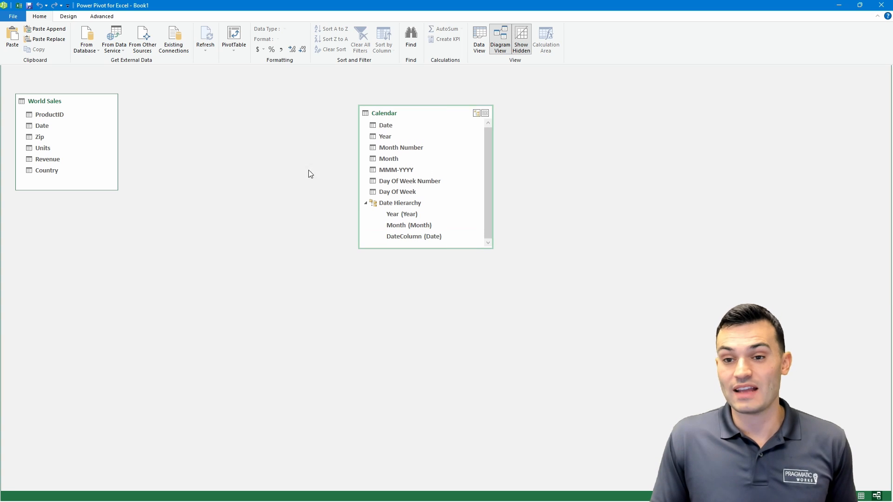
pyautogui.moveTo(82, 106); pyautogui.dragTo(252, 116)
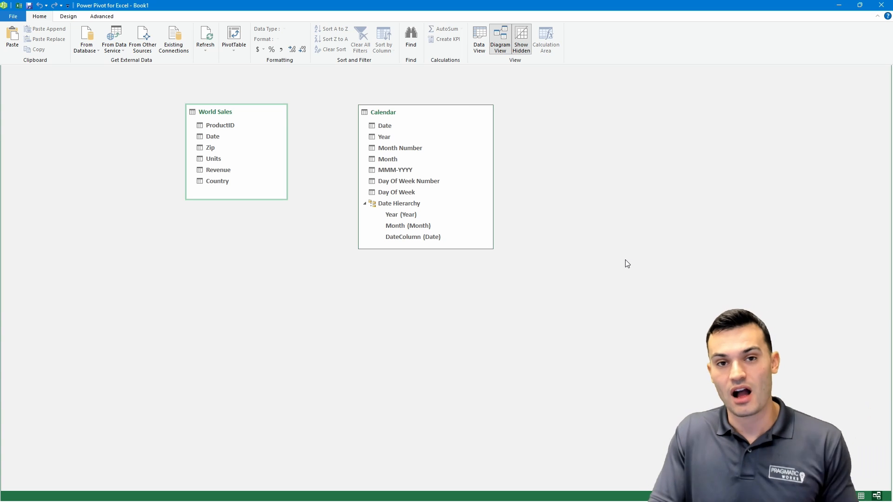
# Step: Relate the Date field of World Sales to the Date field of Calendar, and shift World Sales slightly away from Calendar
pyautogui.click(212, 138)
pyautogui.moveTo(212, 139); pyautogui.dragTo(398, 127)
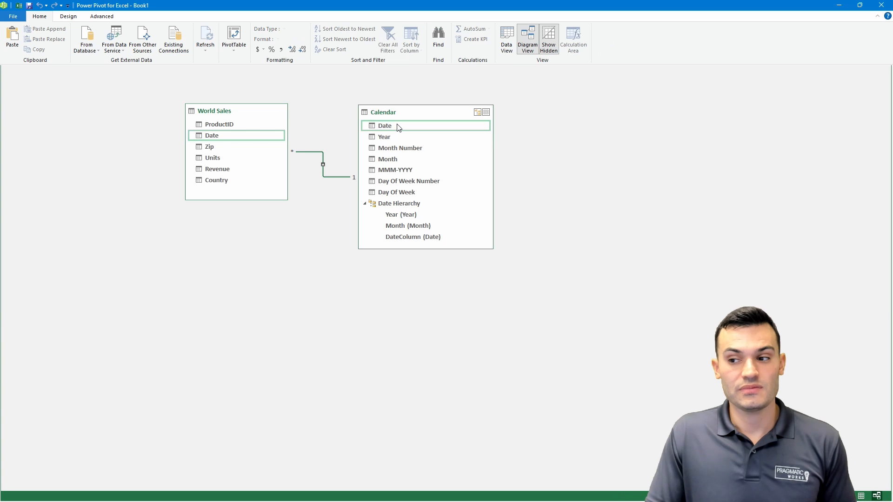
pyautogui.moveTo(240, 112); pyautogui.dragTo(221, 120)
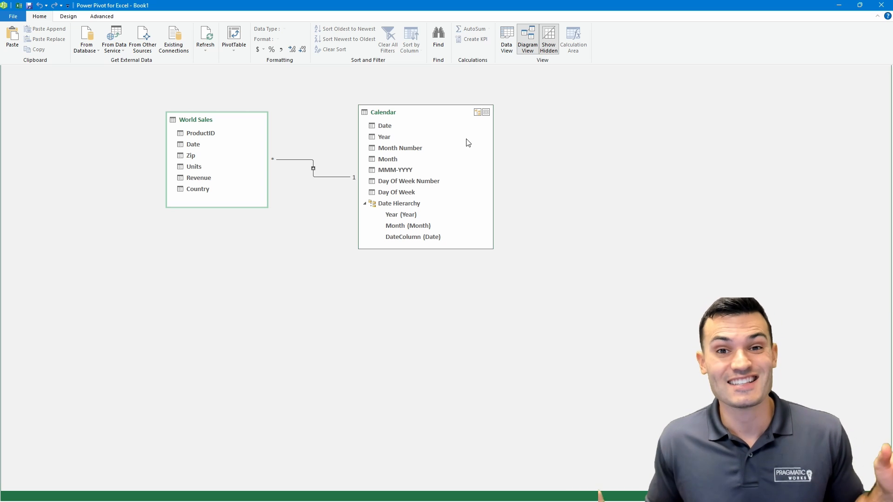
# Step: Create a PivotTable from the data model on the existing World Sales worksheet, starting at cell A1
pyautogui.click(236, 49)
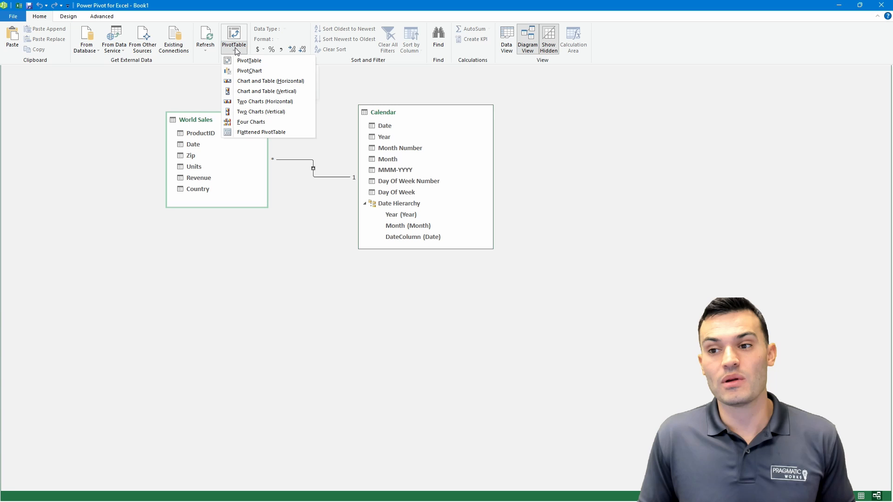
pyautogui.click(258, 63)
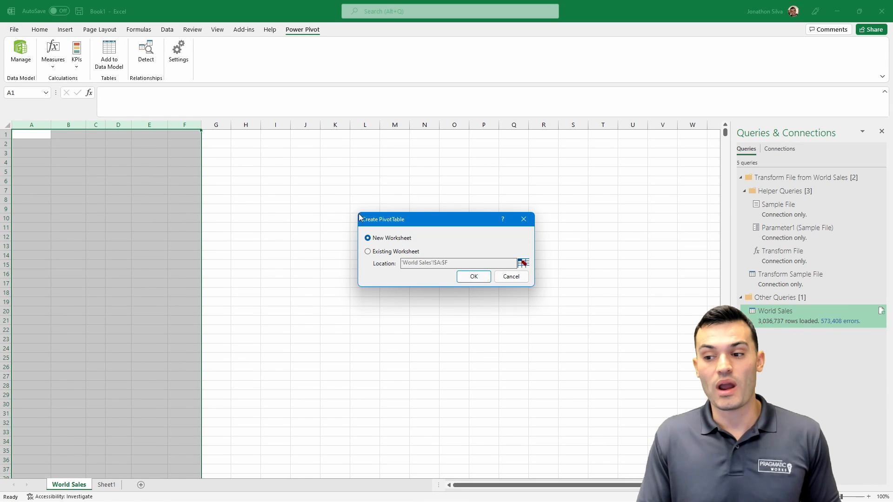
pyautogui.click(367, 251)
pyautogui.click(470, 276)
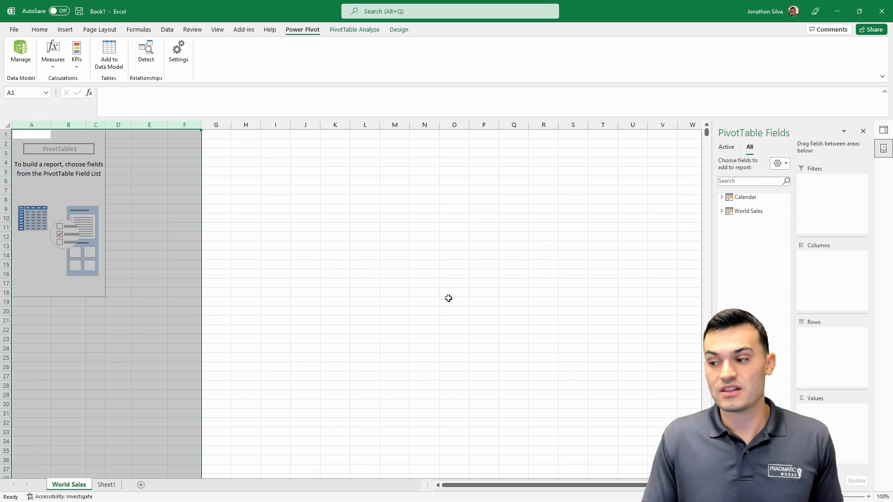
pyautogui.click(91, 182)
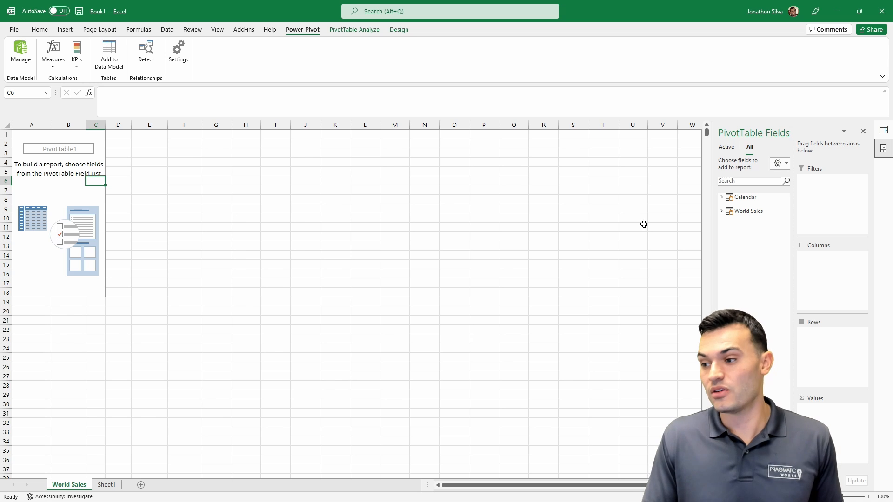
# Step: Summarize World Sales Revenue as the PivotTable's values and use the Calendar Date Hierarchy as its rows
pyautogui.click(721, 212)
pyautogui.click(721, 199)
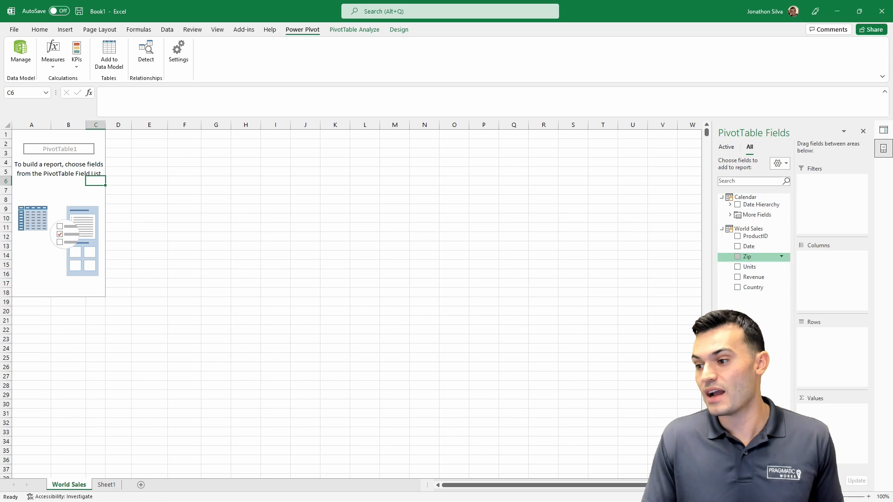
pyautogui.click(730, 205)
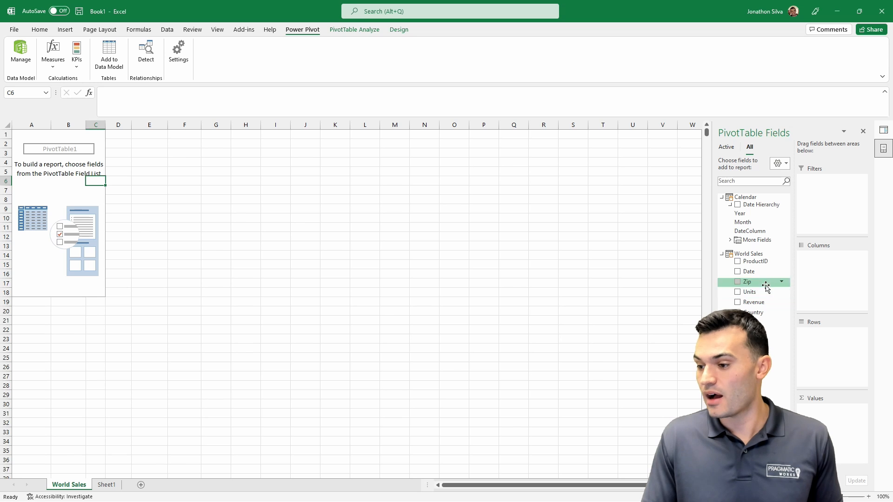
pyautogui.moveTo(835, 420); pyautogui.dragTo(835, 417)
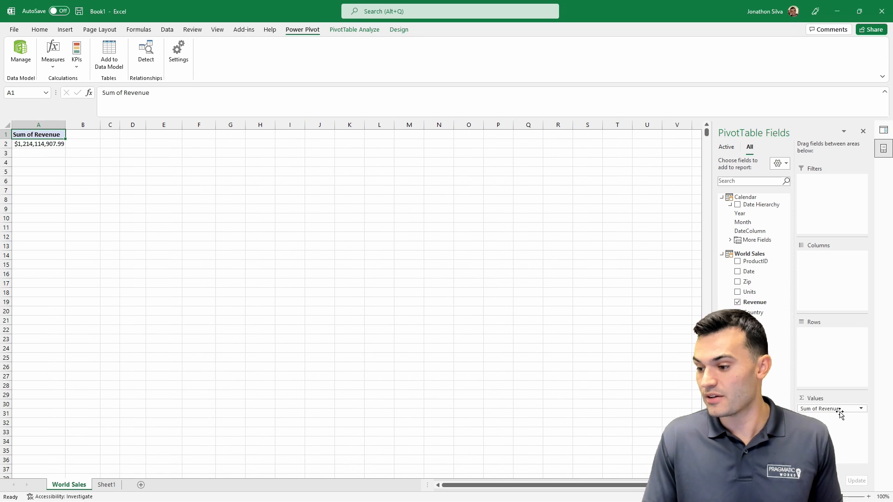
pyautogui.moveTo(742, 214); pyautogui.dragTo(833, 333)
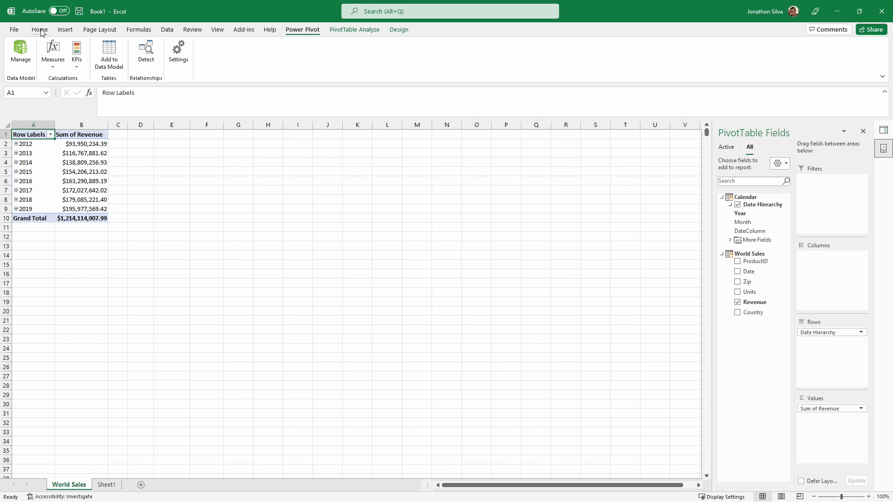
# Step: Insert a second PivotTable from the Data Model at cell G3 of the existing World Sales worksheet
pyautogui.click(41, 30)
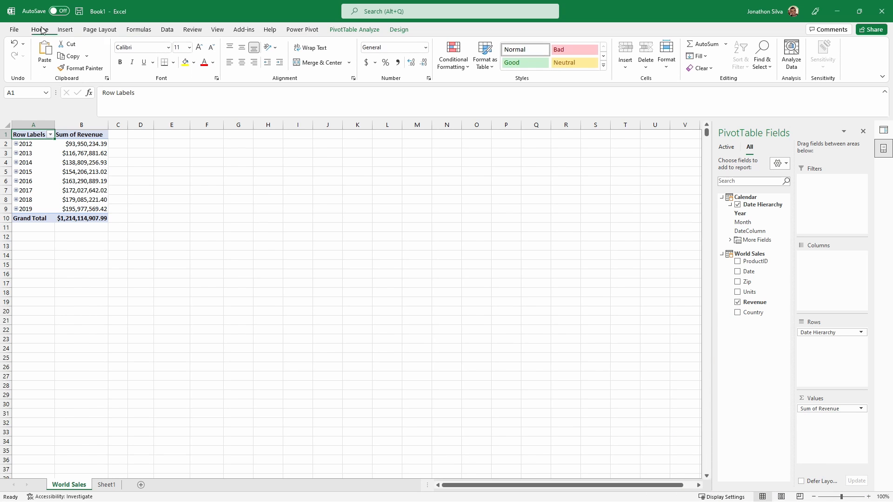
pyautogui.click(65, 29)
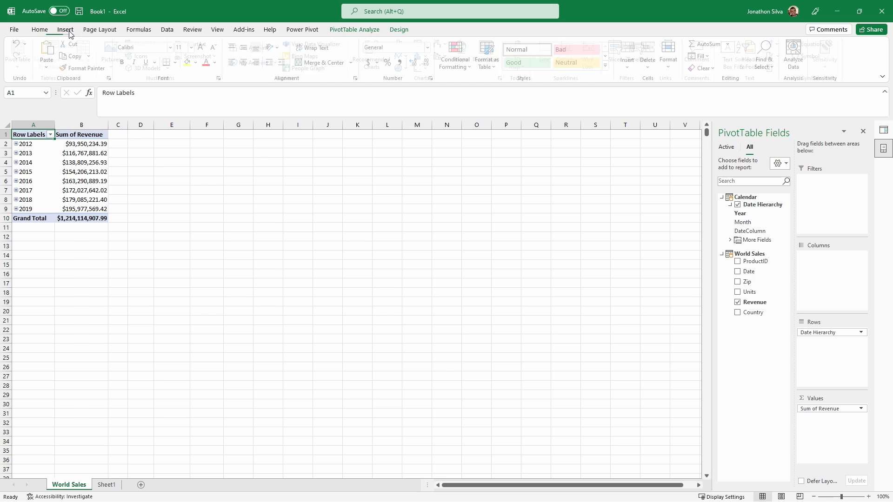
pyautogui.click(257, 200)
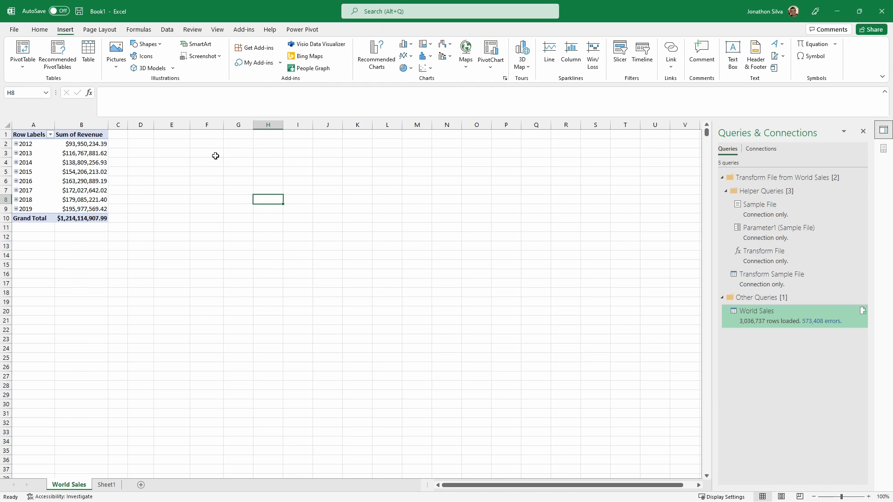
pyautogui.click(236, 152)
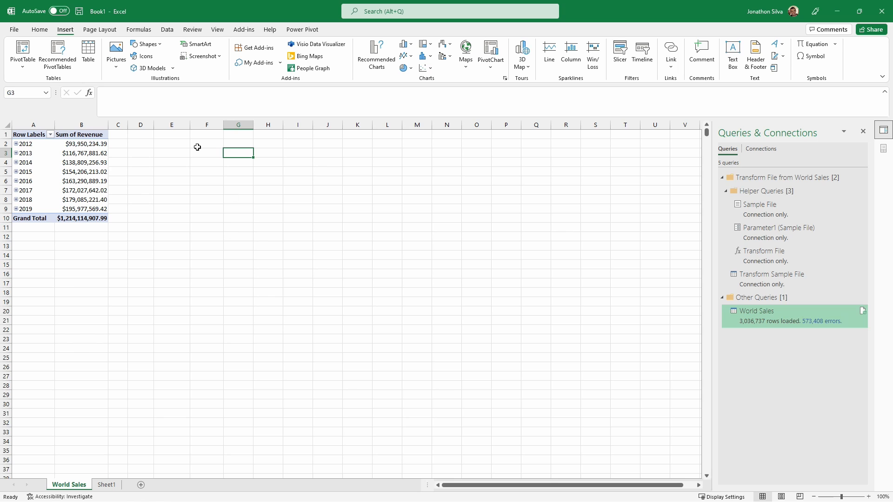
pyautogui.click(23, 67)
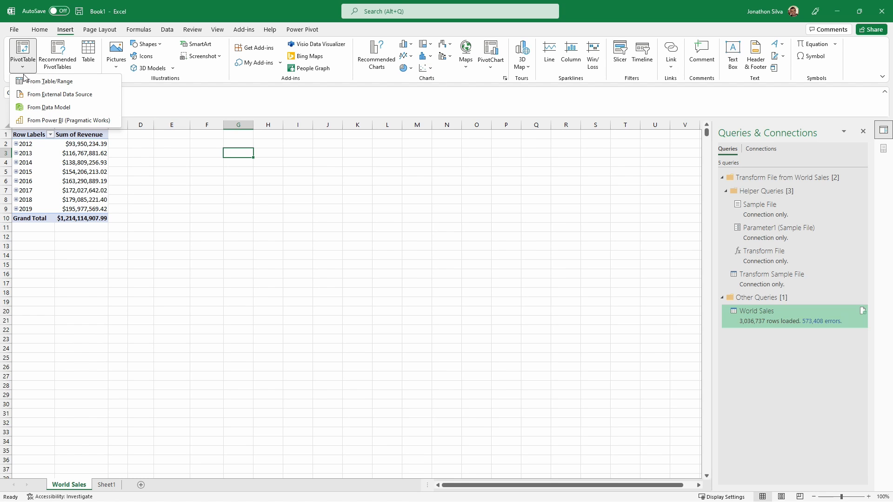
pyautogui.click(102, 107)
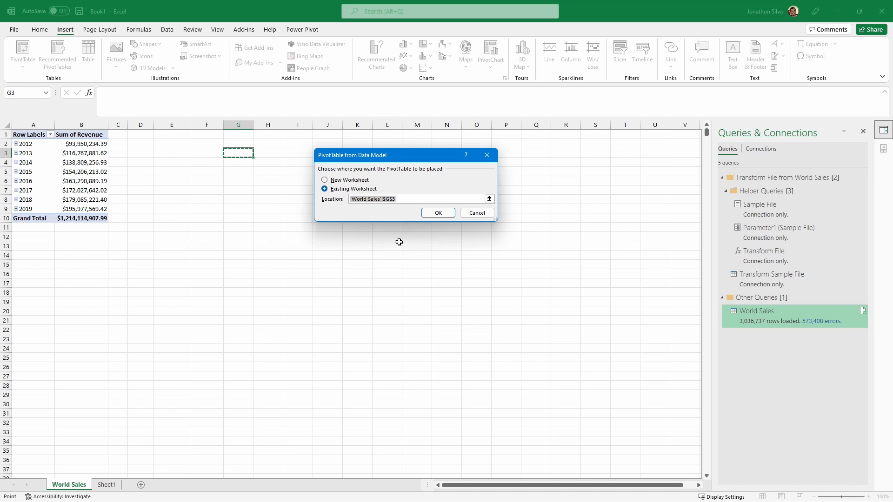
pyautogui.click(437, 213)
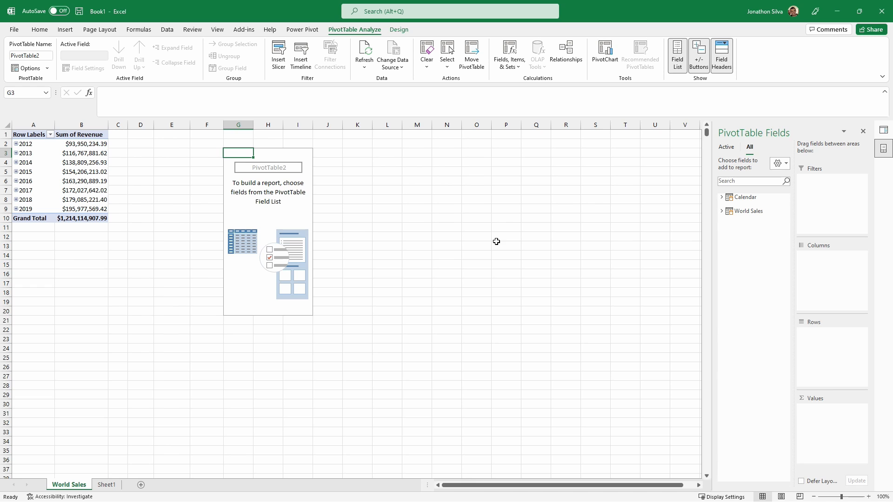
# Step: Set Country as the rows and Revenue as the summed values of the second PivotTable
pyautogui.click(721, 198)
pyautogui.click(721, 229)
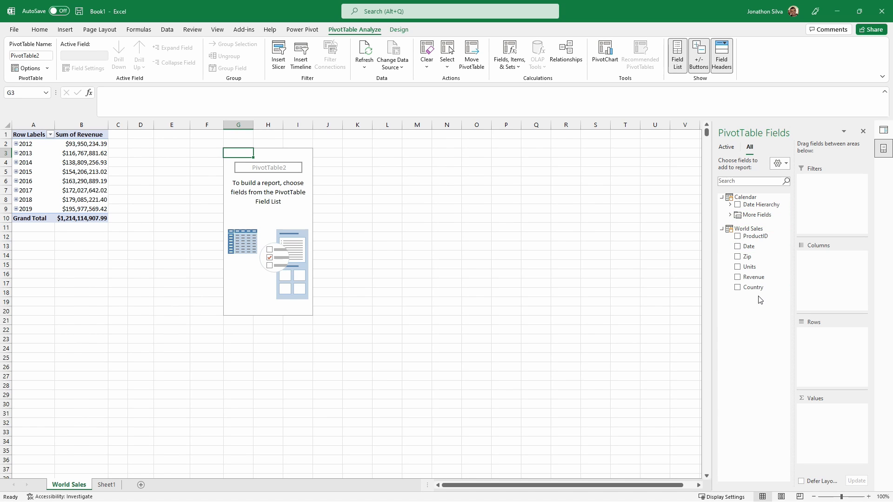
pyautogui.moveTo(758, 289); pyautogui.dragTo(826, 342)
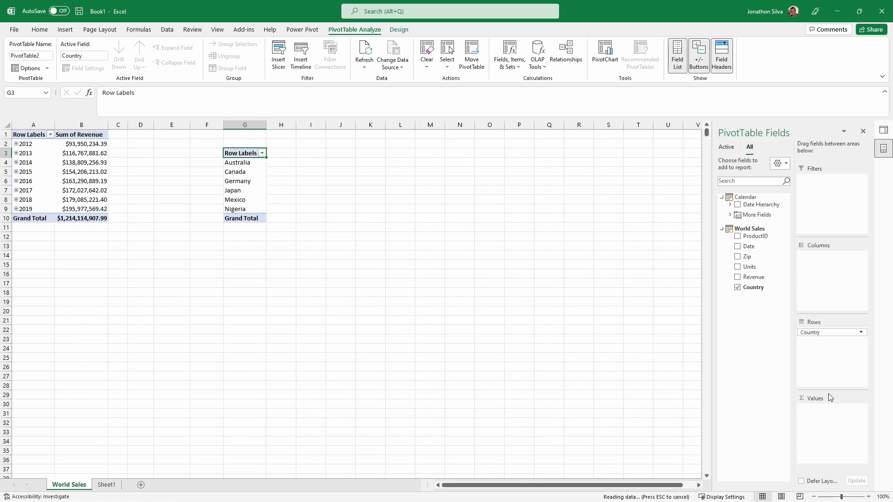
# Step: Nest the Calendar Date Hierarchy beneath Country in the second PivotTable's rows, and expand 2012 and its January under Australia
pyautogui.click(729, 205)
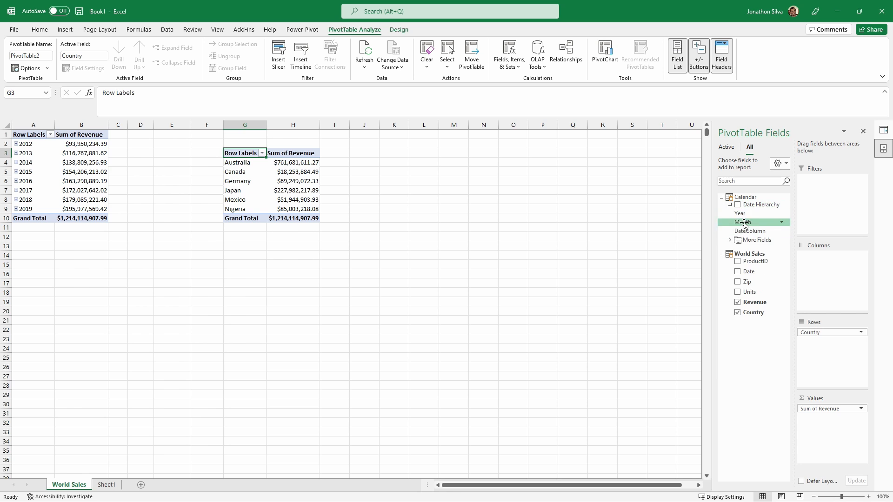
pyautogui.moveTo(740, 213); pyautogui.dragTo(821, 331)
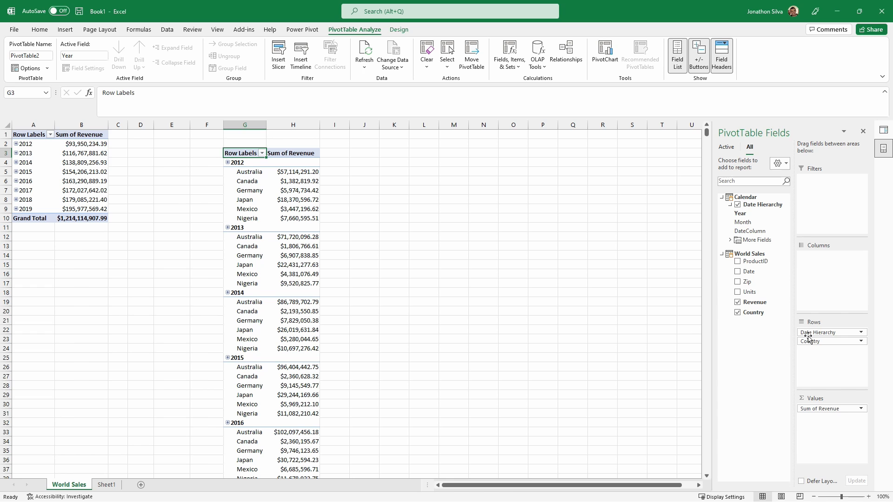
pyautogui.moveTo(808, 338); pyautogui.dragTo(813, 348)
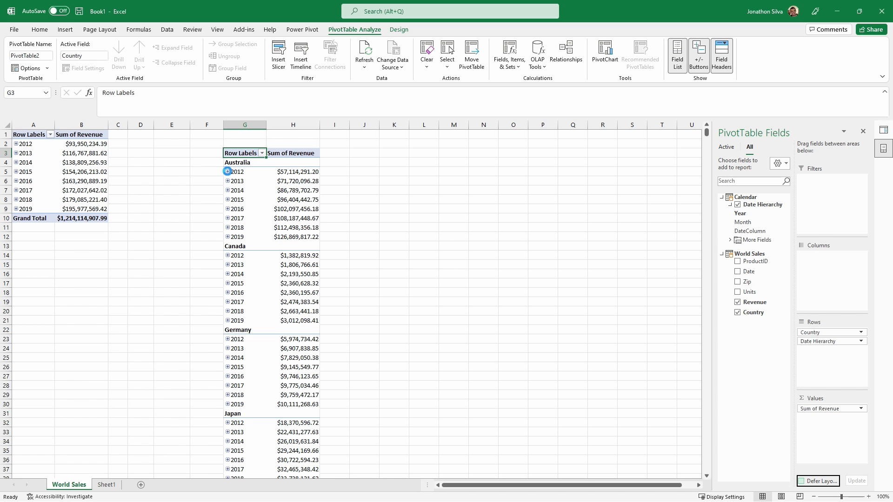
pyautogui.click(227, 172)
pyautogui.click(233, 181)
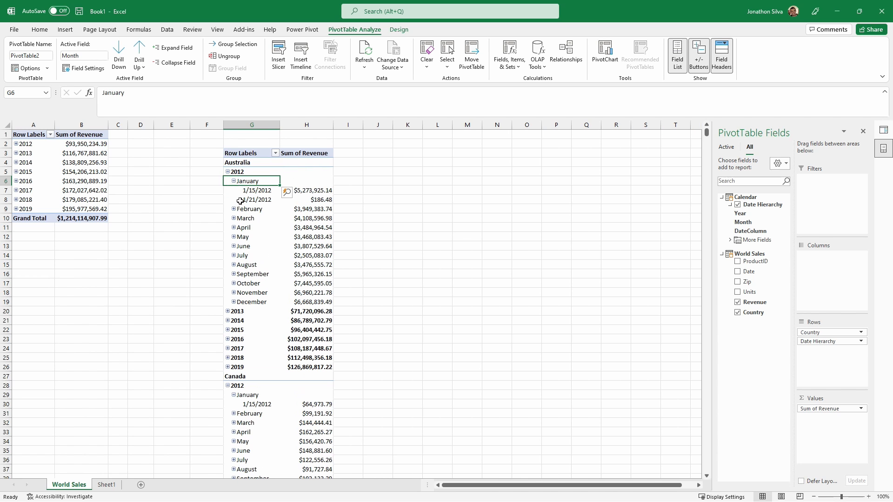